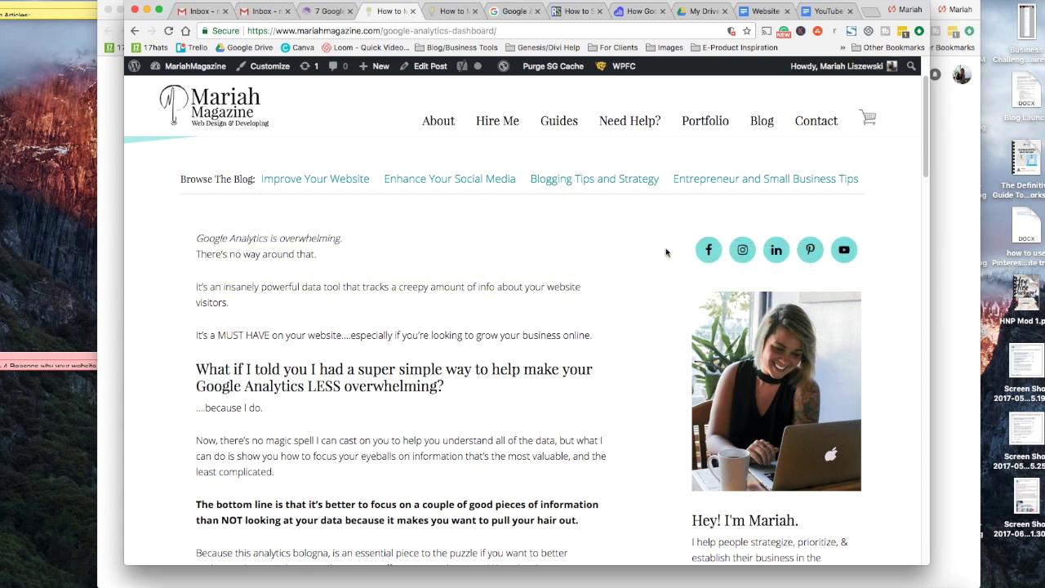
Step: Open the general Google Analytics dashboard link in the blog post
scroll(662, 249, "down", 3)
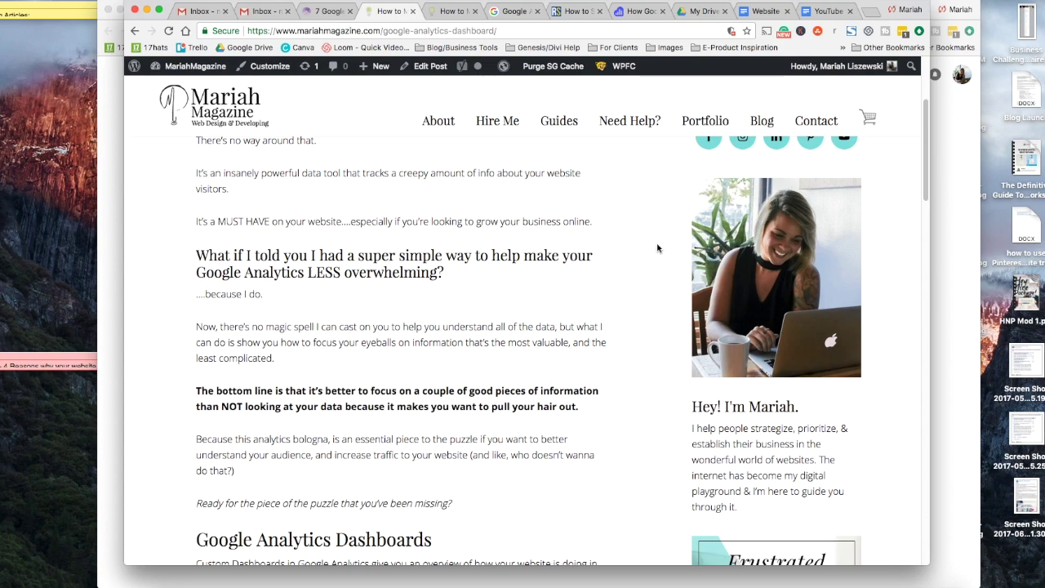
scroll(658, 249, "down", 7)
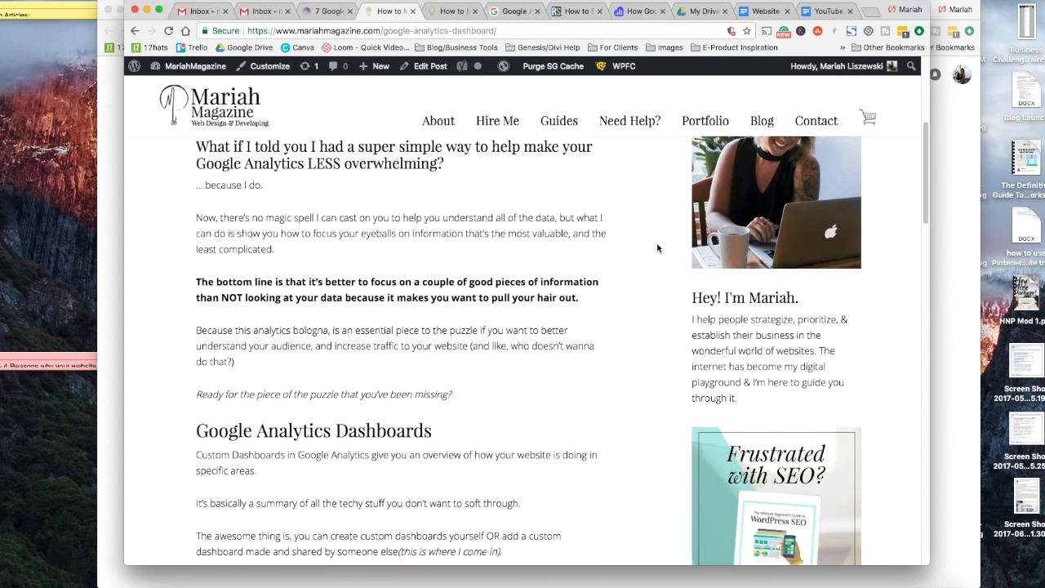
scroll(658, 249, "down", 3)
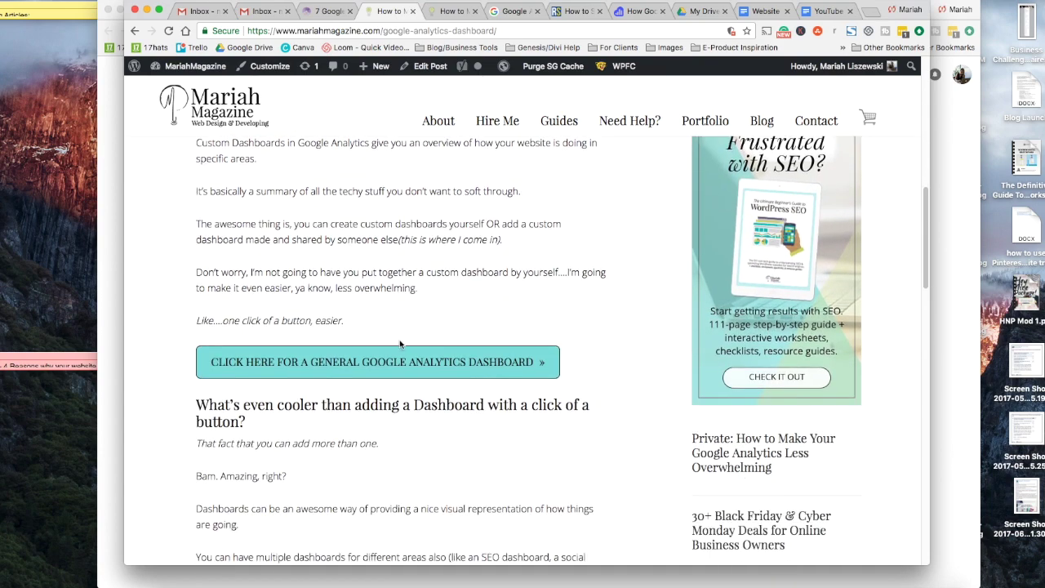
left_click(369, 366)
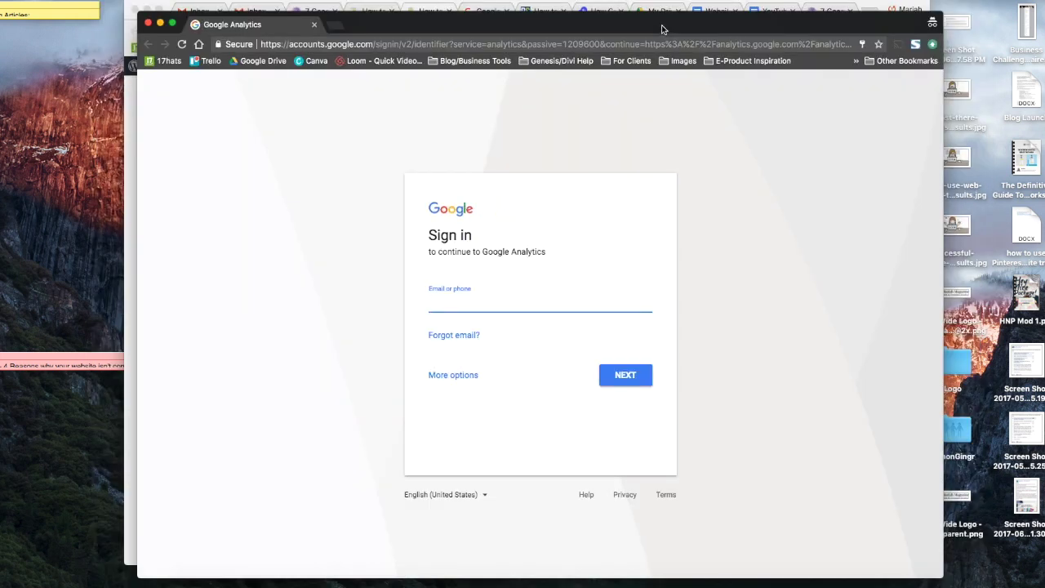
Step: Sign in to Google Analytics by entering the account's e-mail address
type("maria")
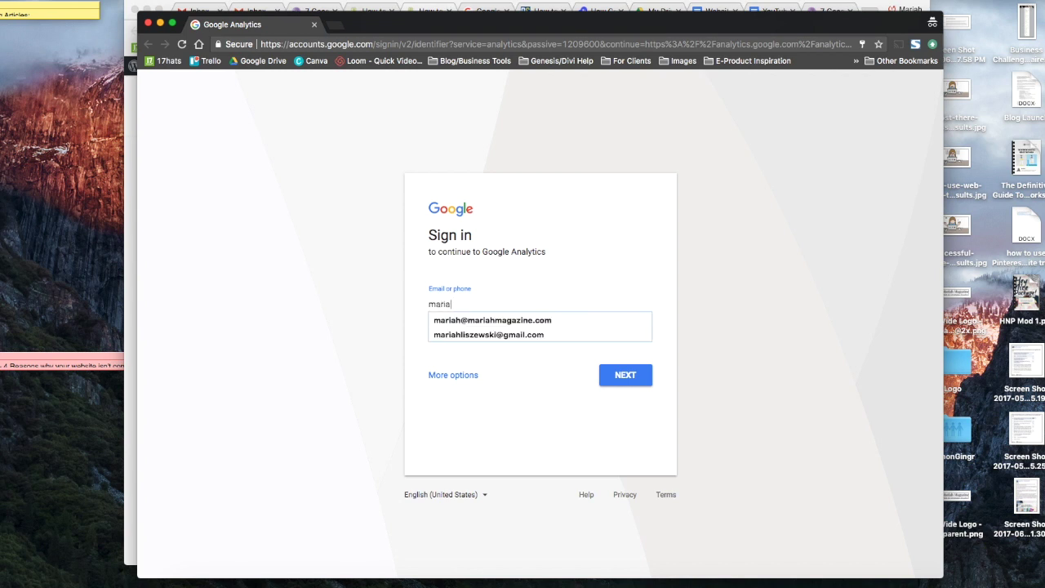
type("h")
key("Down")
key("Down")
key("Return")
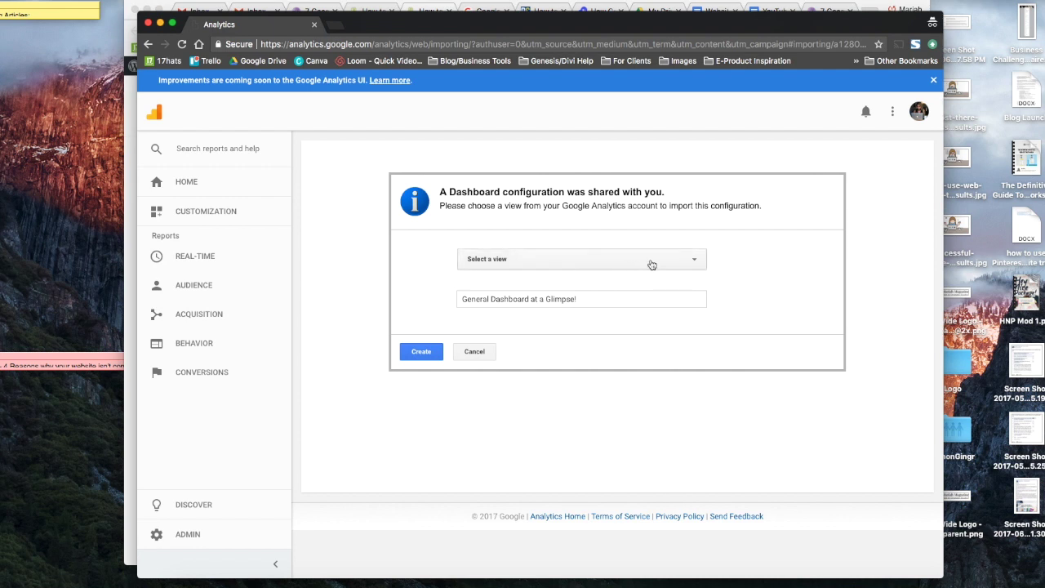
Step: Import the shared dashboard into the Mariah Magazine Filtered view under the name General Dashboard at a Glimpse!
left_click(576, 263)
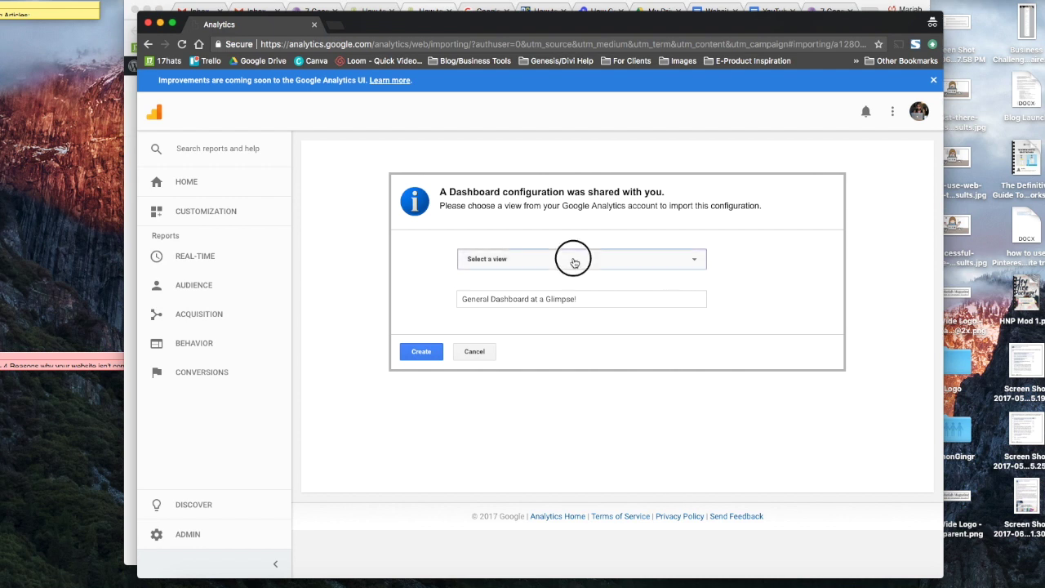
scroll(582, 305, "down", 3)
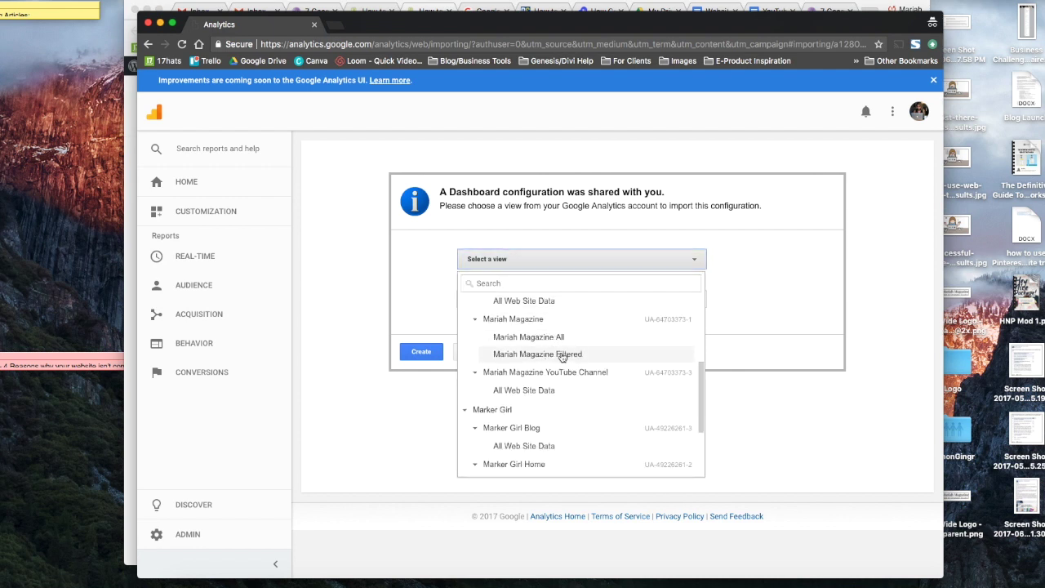
left_click(561, 356)
left_click(598, 302)
left_click_drag(598, 305, 445, 299)
left_click(605, 299)
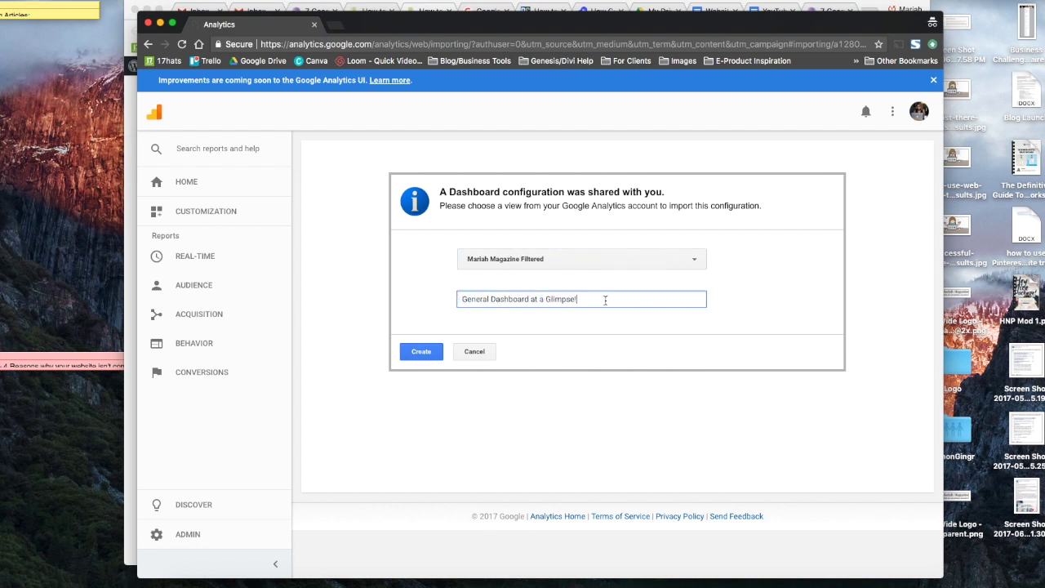
left_click(421, 353)
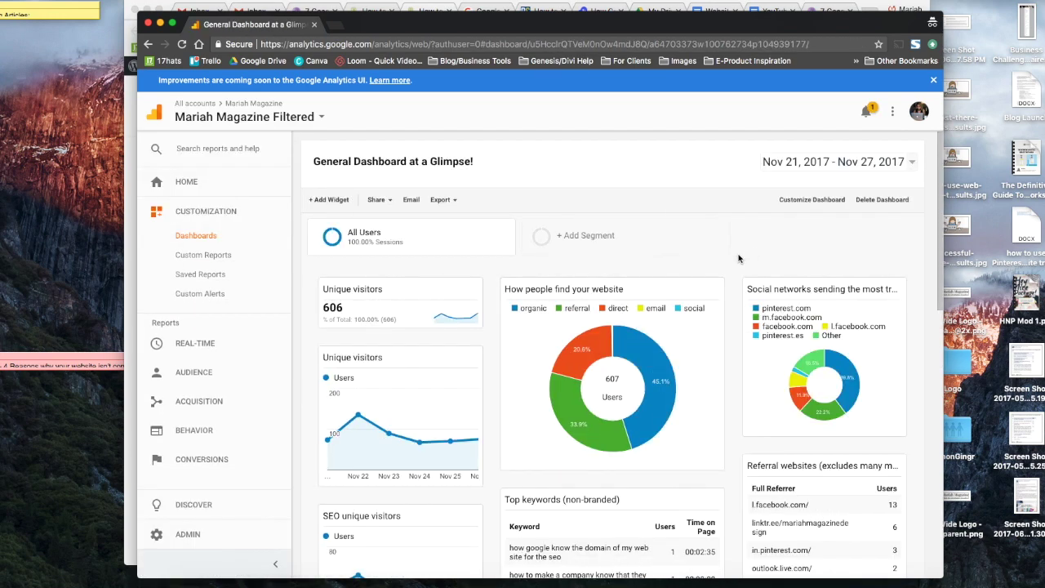
Step: Set the dashboard's date range to Sep 1, 2017 - Nov 27, 2017 and apply it
scroll(734, 258, "down", 1)
scroll(731, 258, "down", 5)
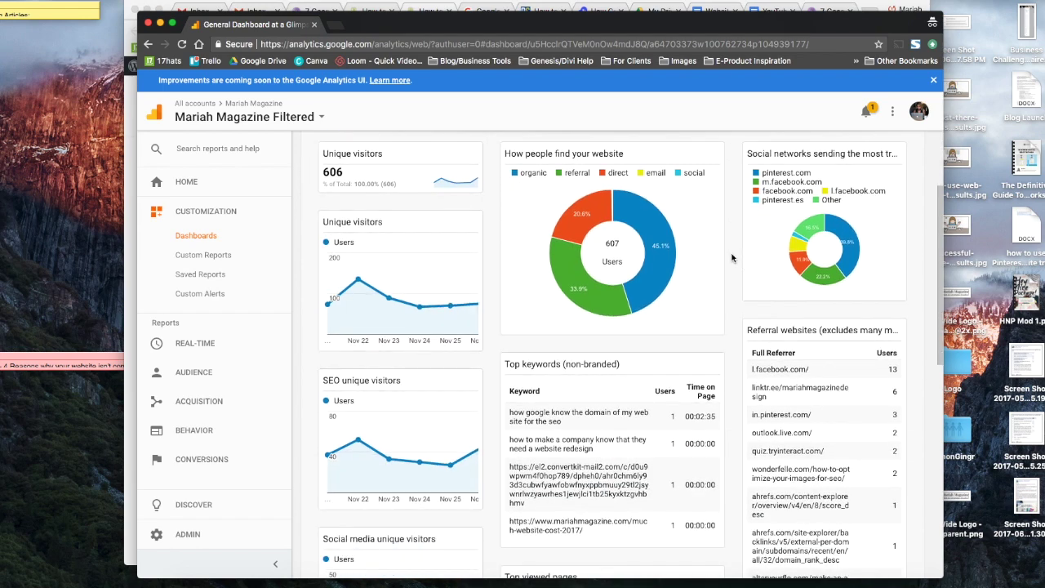
scroll(732, 258, "up", 5)
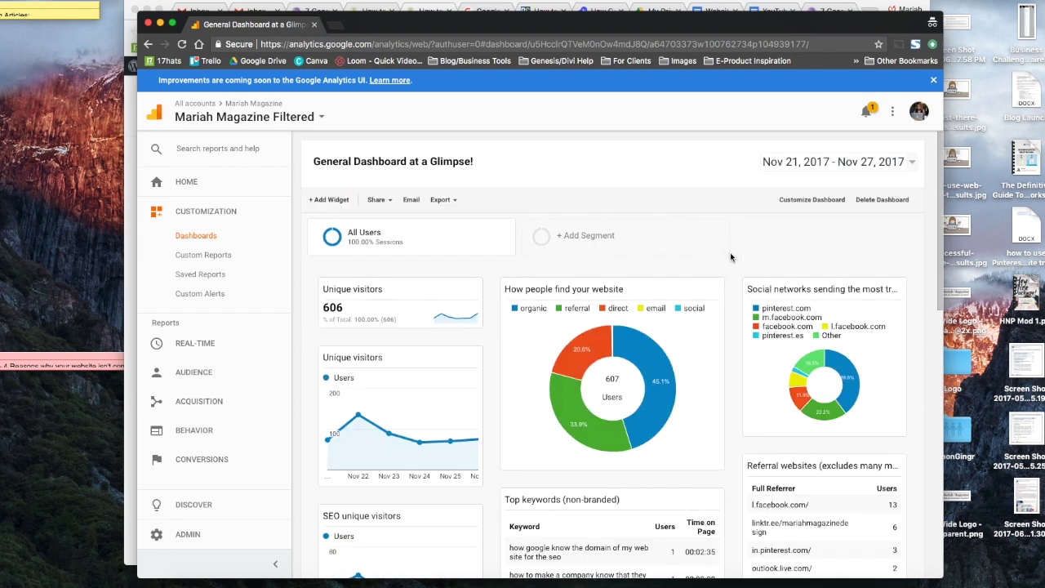
left_click(863, 164)
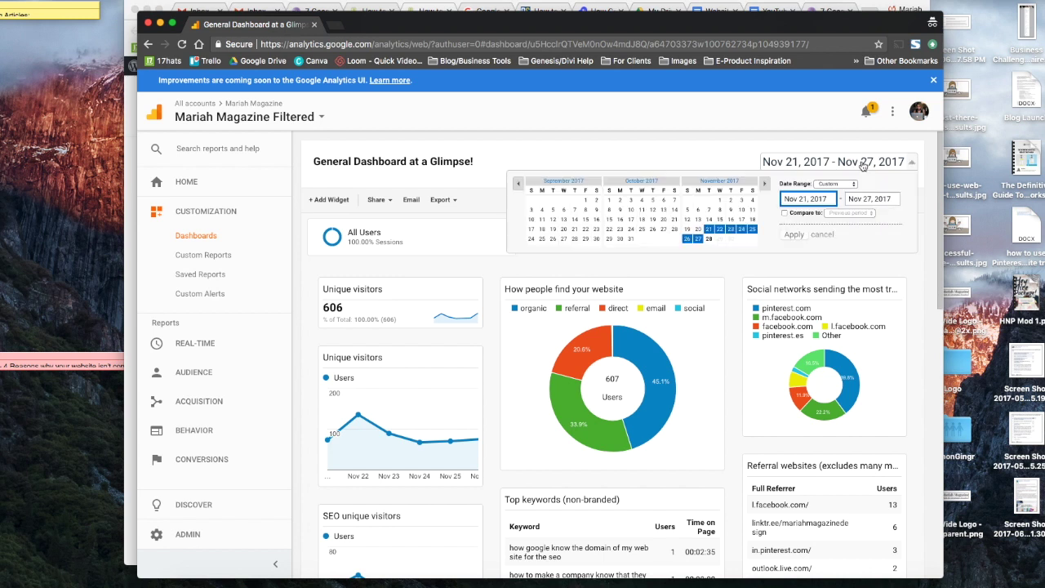
left_click(585, 200)
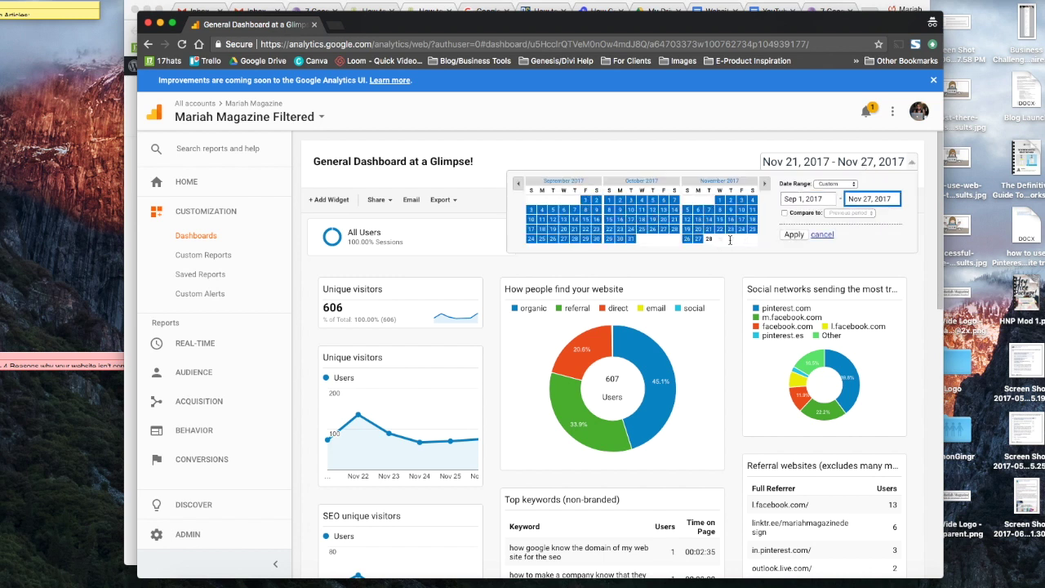
left_click(792, 235)
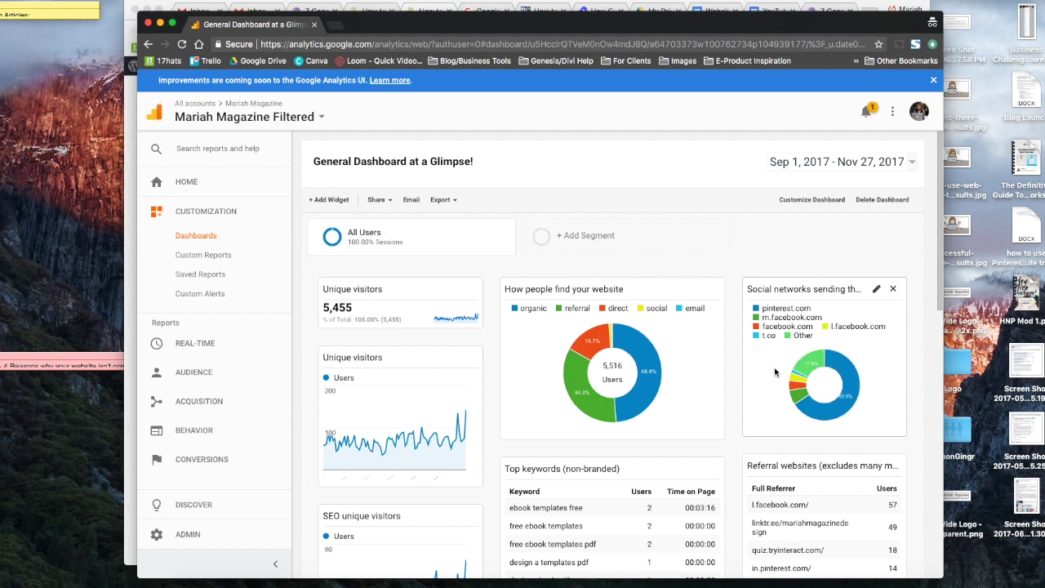
Step: Check the brand-name keyword filter in the Top keywords (non-branded) widget's settings and save the widget
scroll(731, 360, "down", 3)
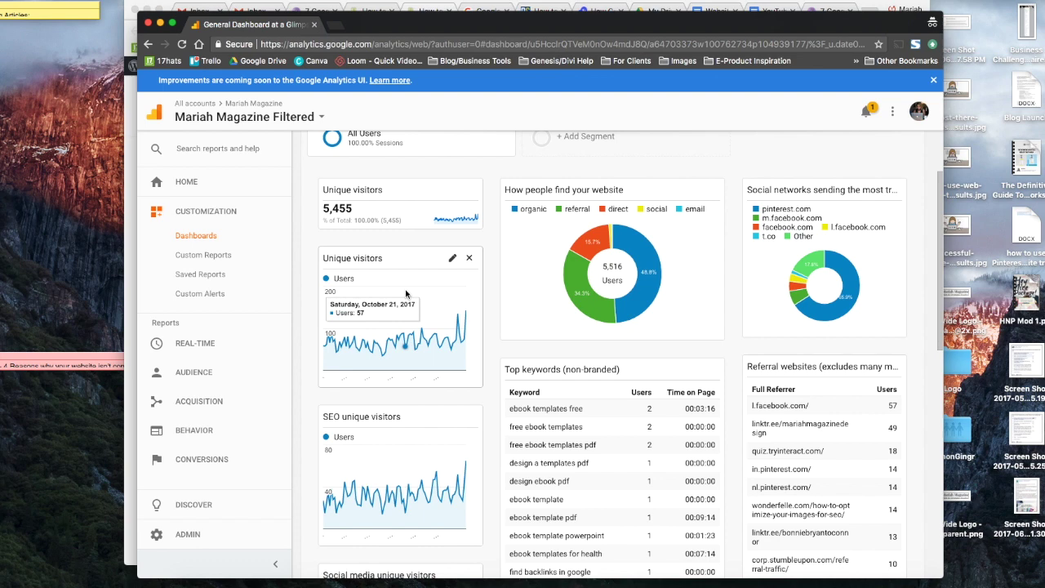
scroll(431, 352, "down", 3)
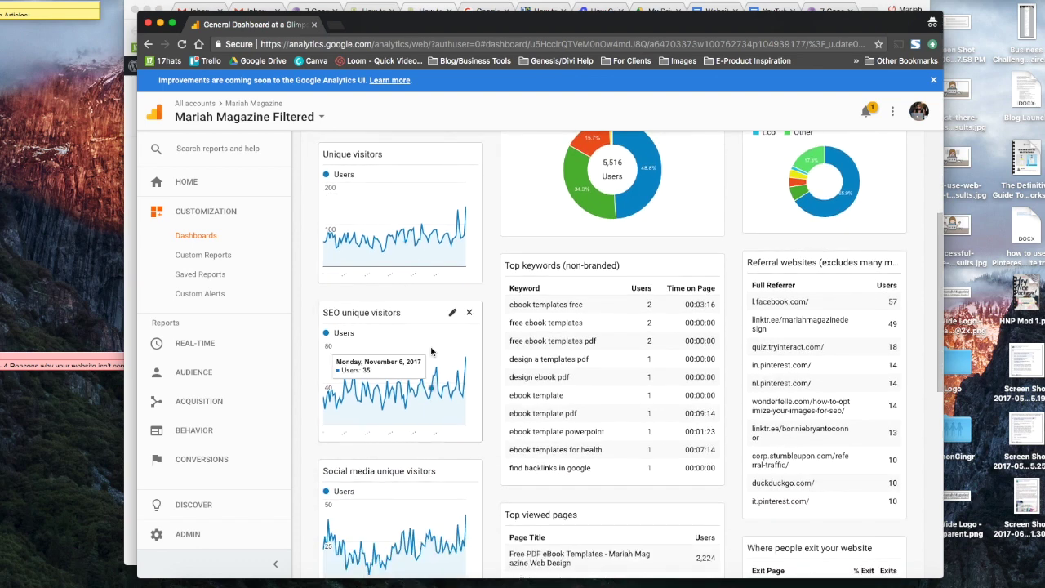
scroll(431, 351, "down", 4)
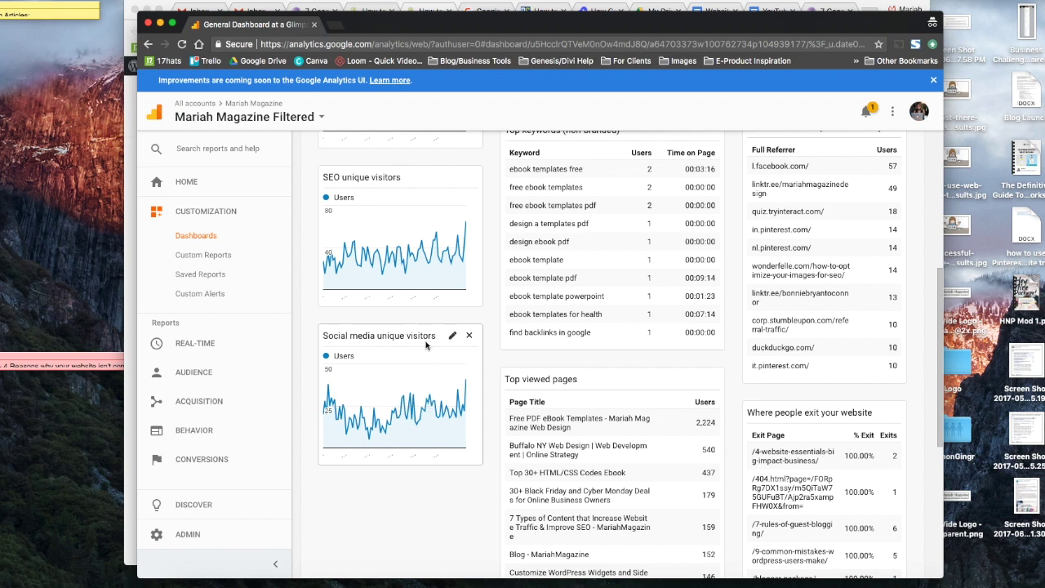
scroll(412, 352, "up", 7)
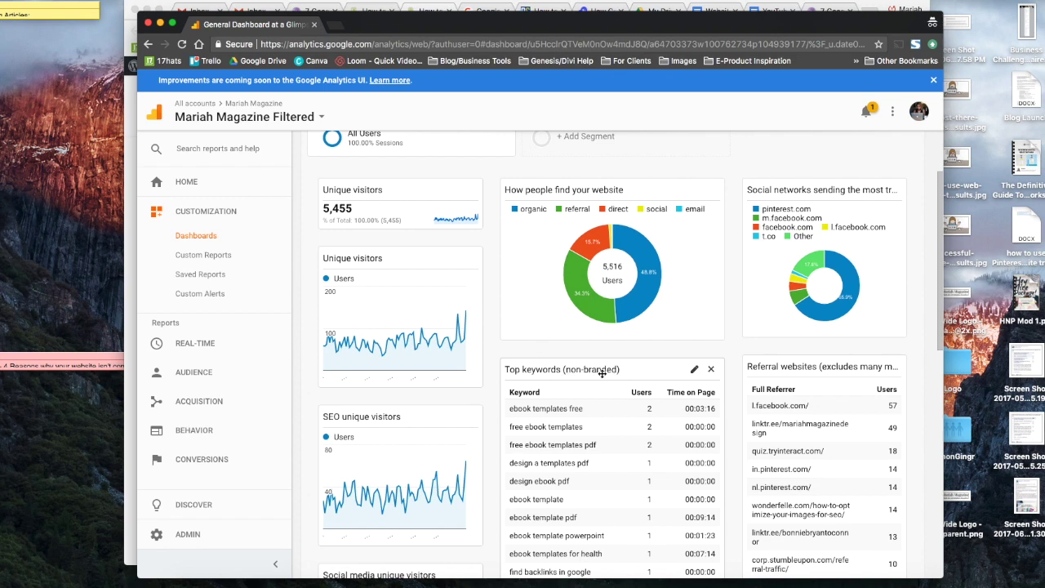
left_click(694, 371)
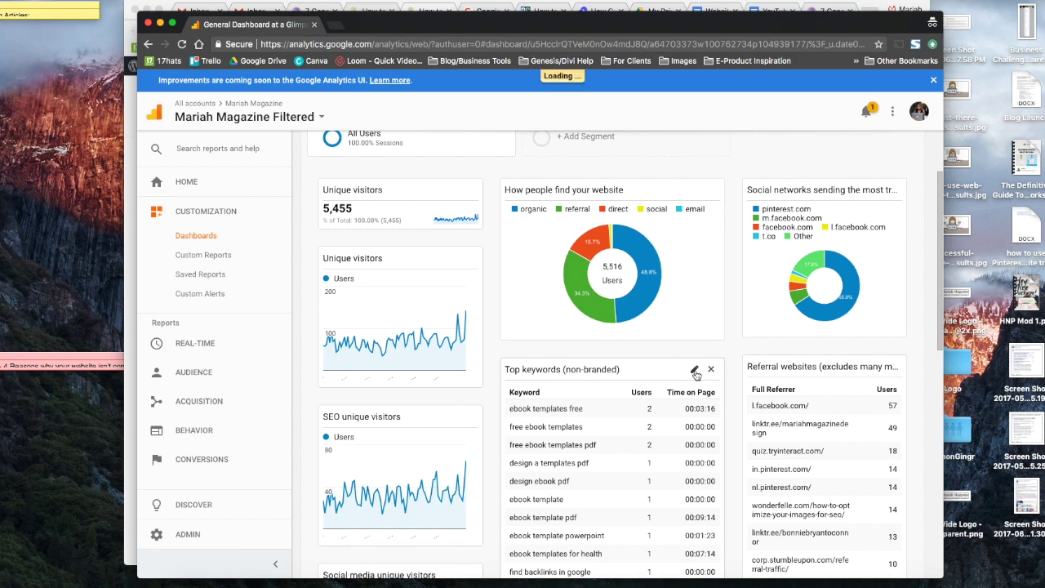
scroll(655, 376, "down", 3)
left_click_drag(645, 366, 575, 366)
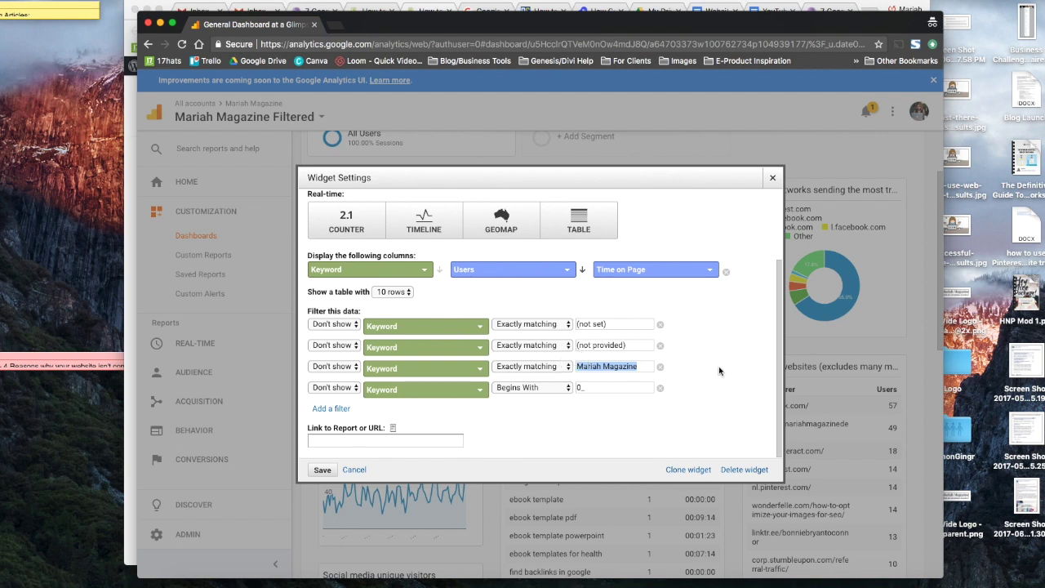
left_click(322, 470)
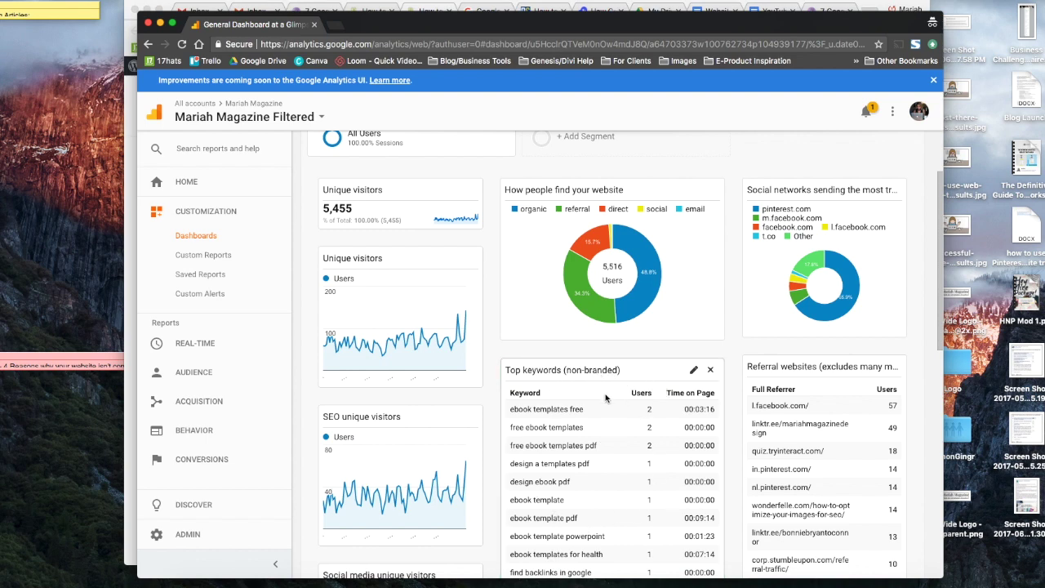
Step: Examine the dashboard's top keywords, top viewed pages, social networks, referral websites and exit pages widgets
scroll(604, 391, "down", 1)
scroll(603, 391, "down", 1)
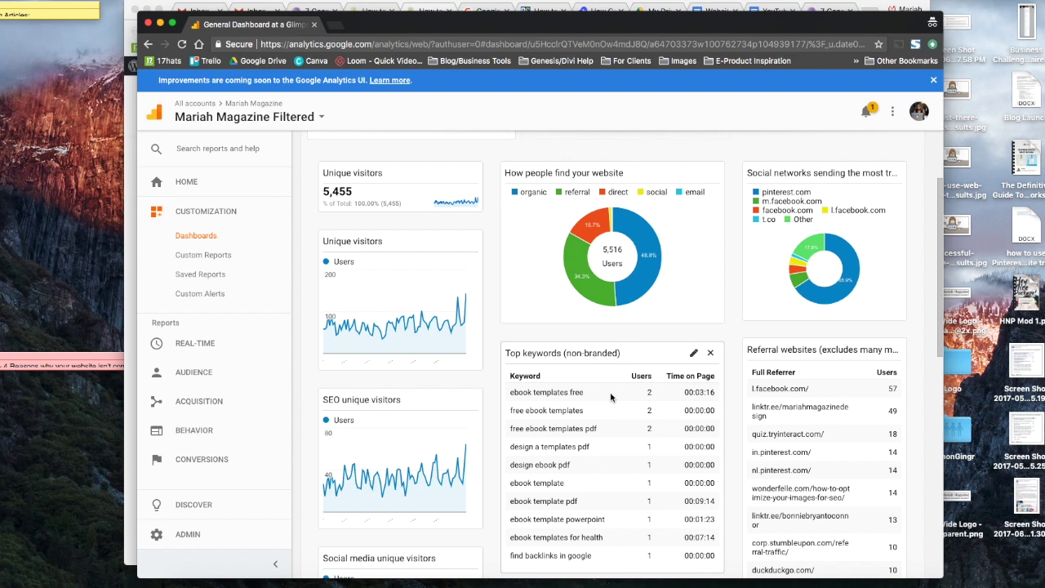
scroll(611, 397, "down", 5)
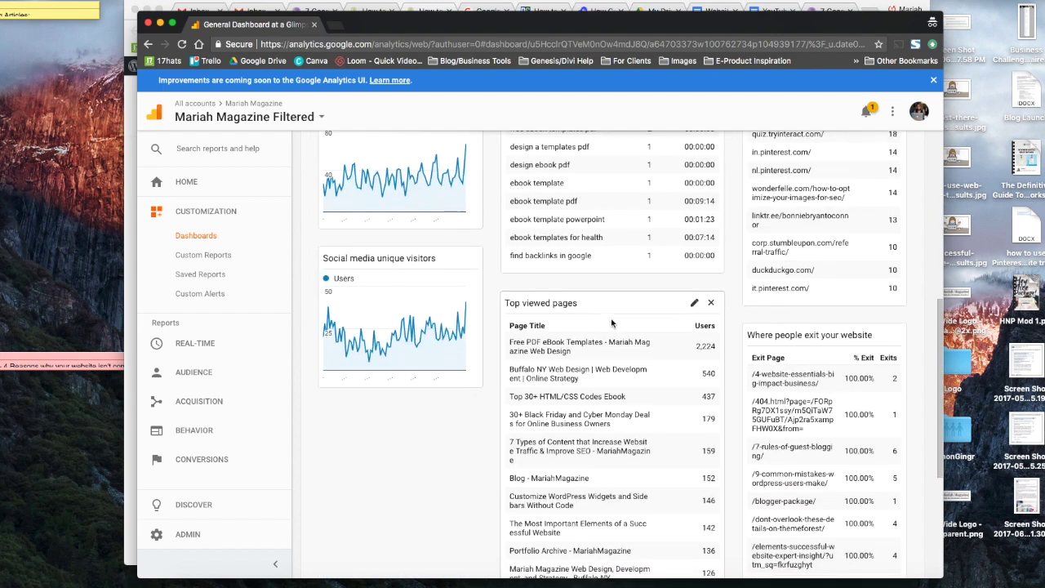
scroll(612, 323, "down", 1)
scroll(613, 323, "down", 1)
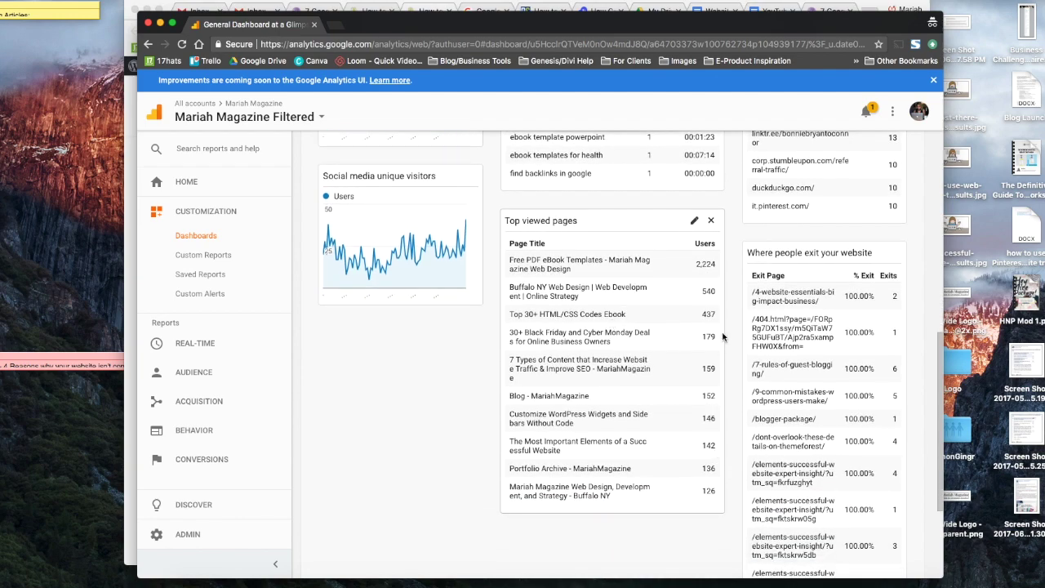
scroll(717, 305, "up", 6)
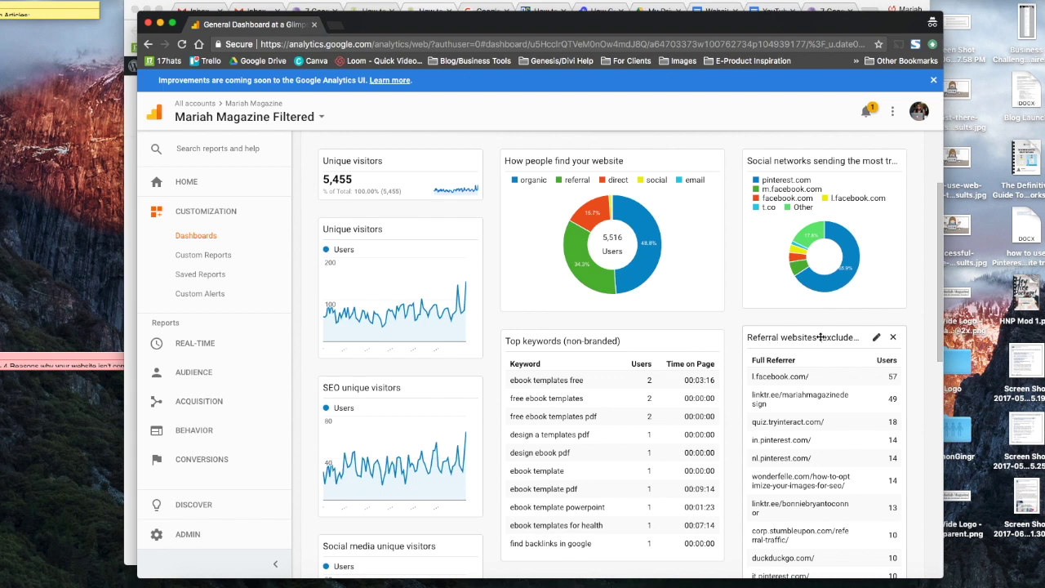
mouse_move(861, 281)
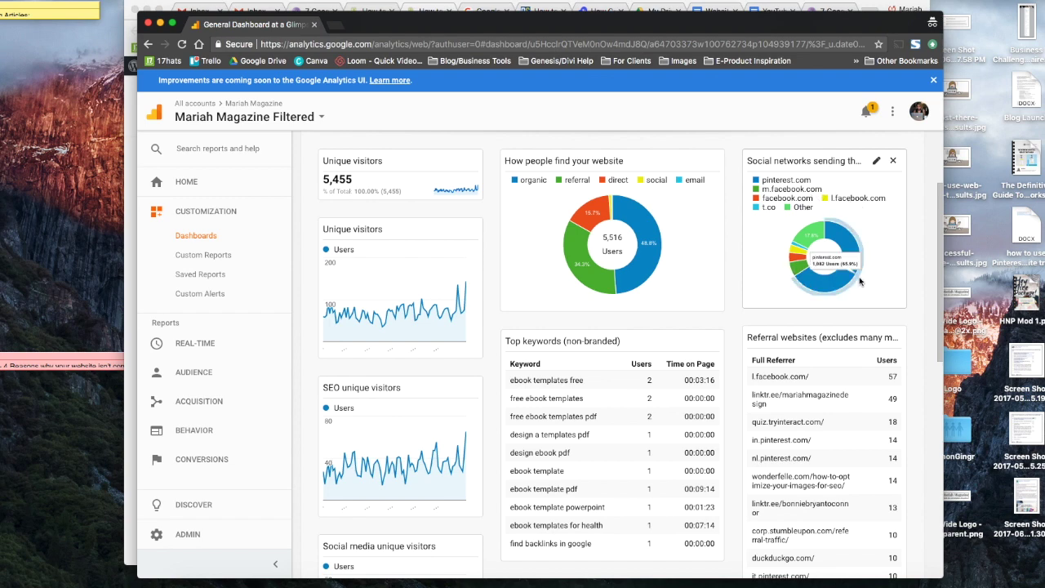
scroll(866, 309, "down", 1)
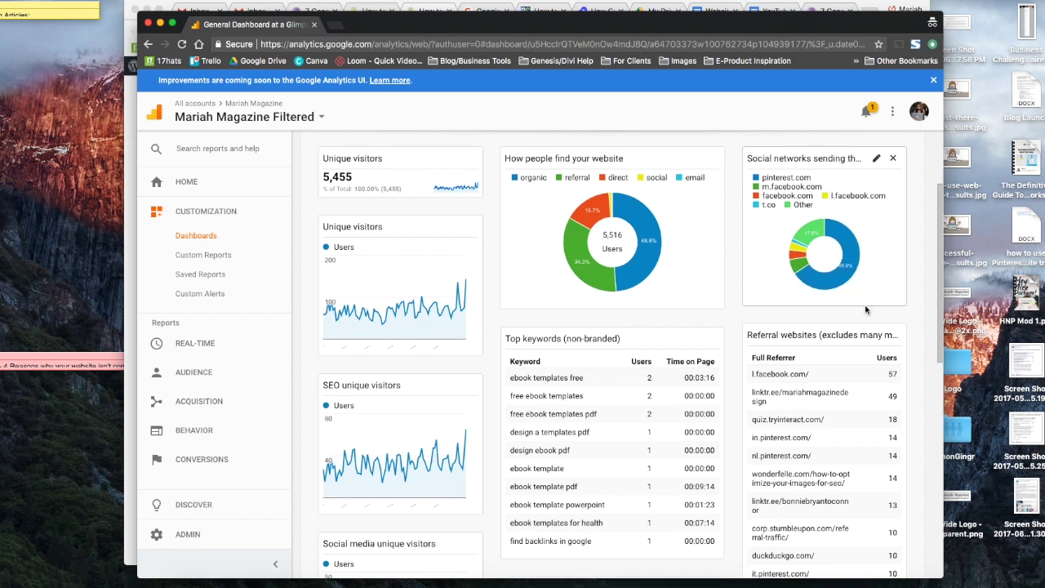
scroll(866, 310, "down", 2)
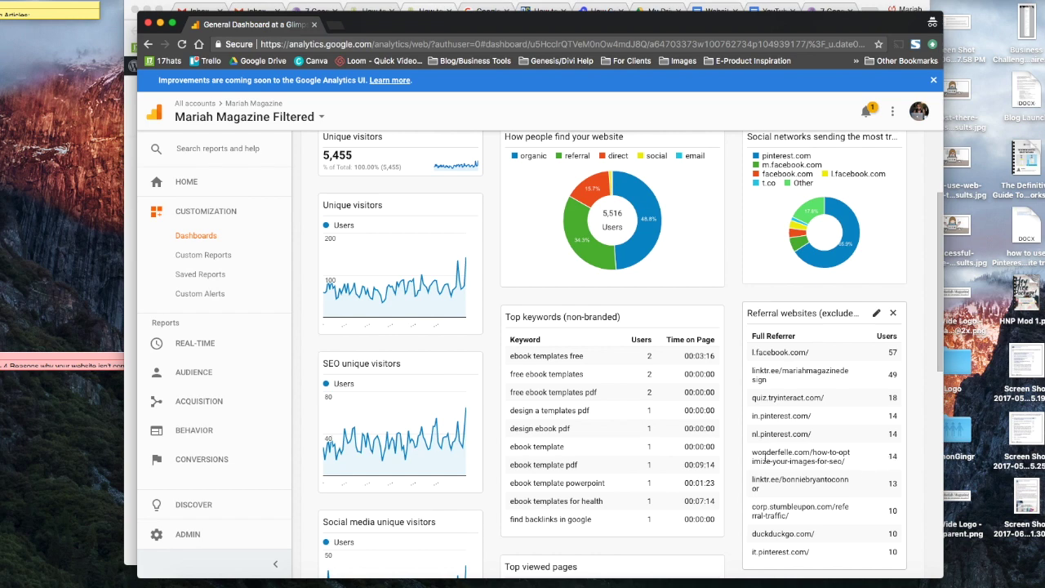
scroll(764, 457, "down", 3)
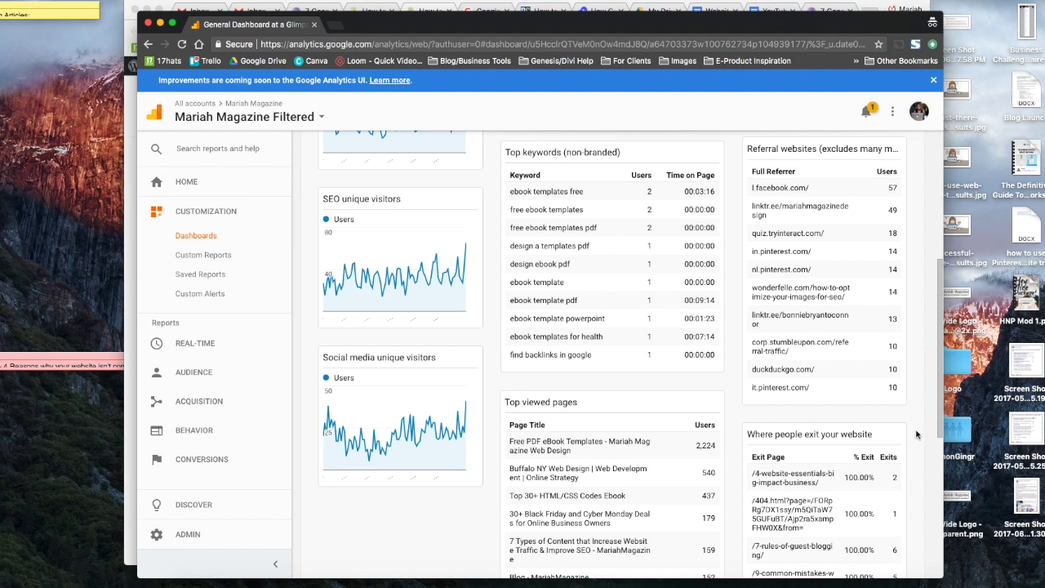
scroll(916, 436, "down", 2)
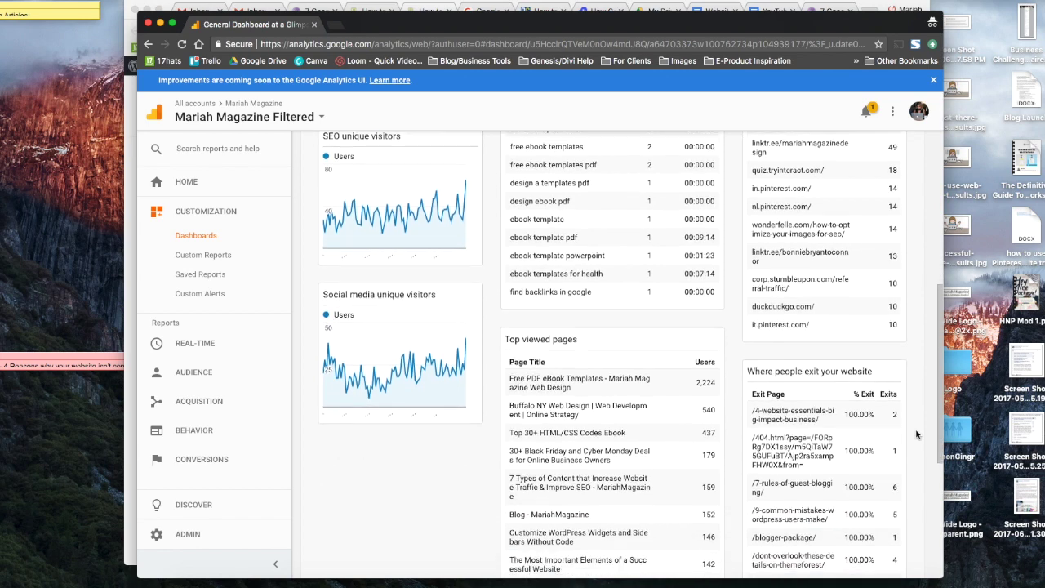
scroll(917, 436, "down", 1)
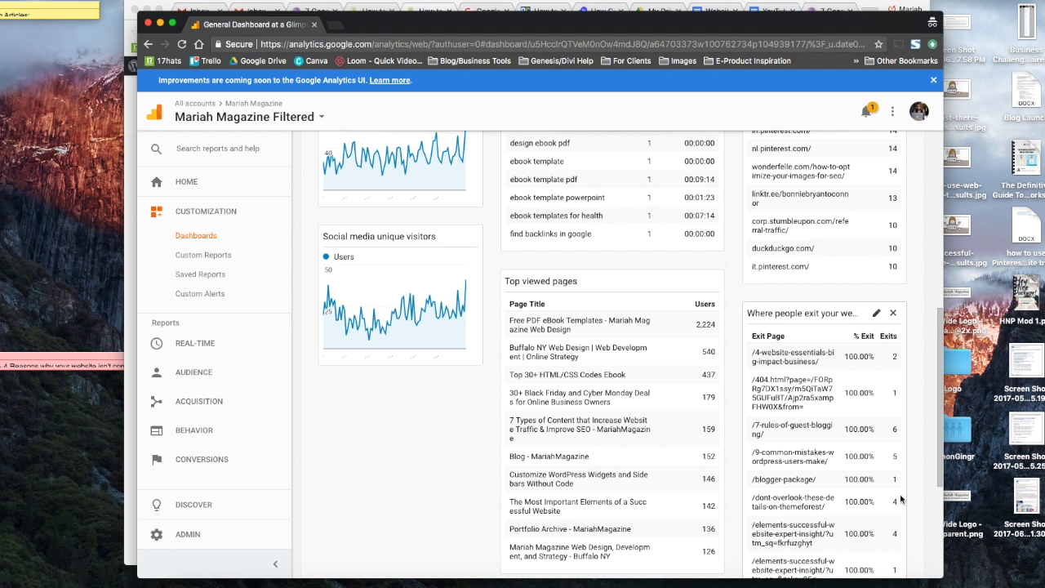
scroll(900, 490, "up", 1)
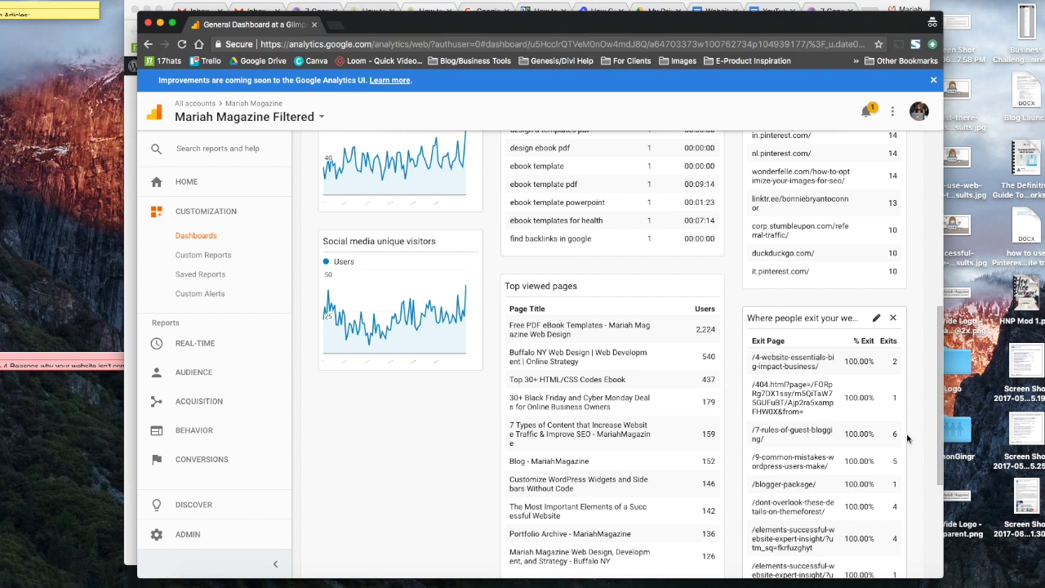
scroll(907, 438, "up", 10)
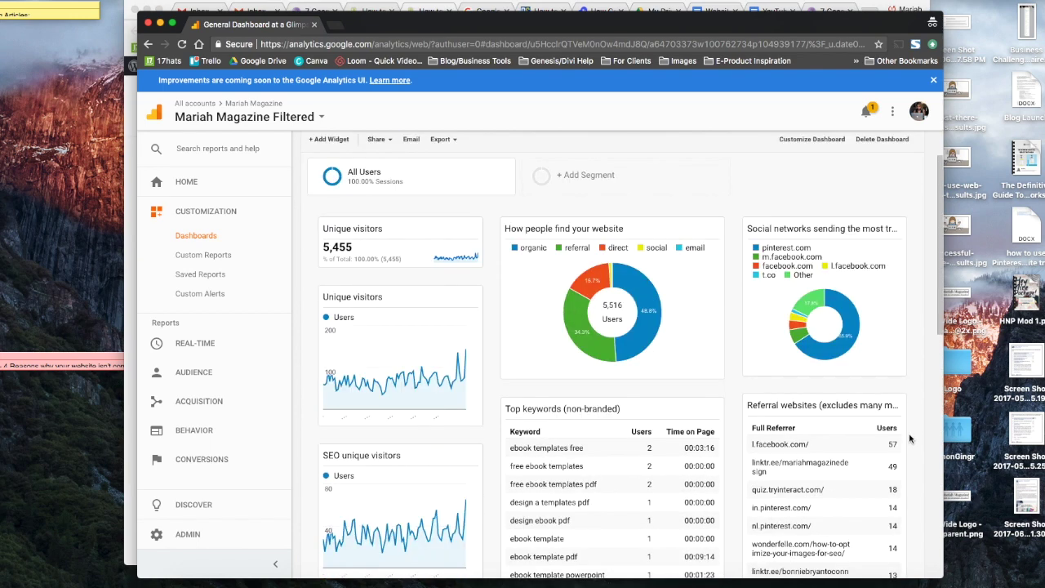
scroll(910, 439, "up", 2)
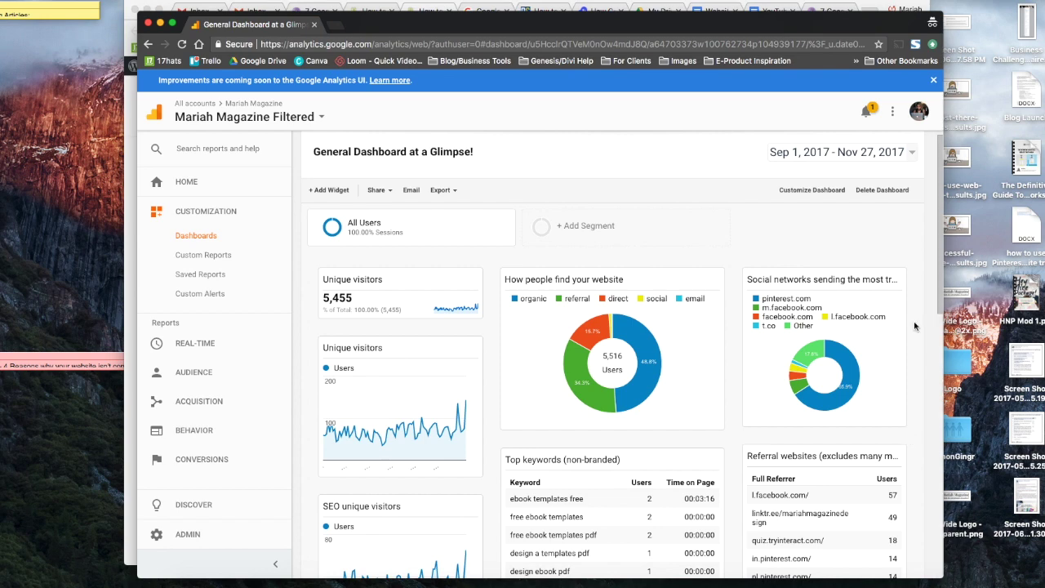
Step: Open and dismiss the dashboard's delete confirmation, and reopen the first General Dashboard at a Glimpse! entry from the dashboards list
left_click(872, 191)
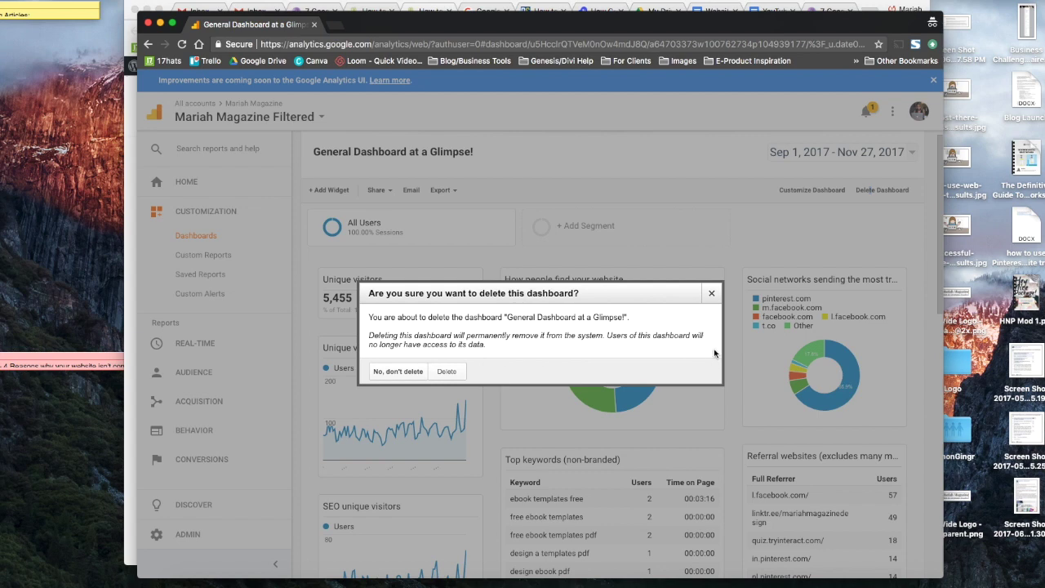
left_click(712, 295)
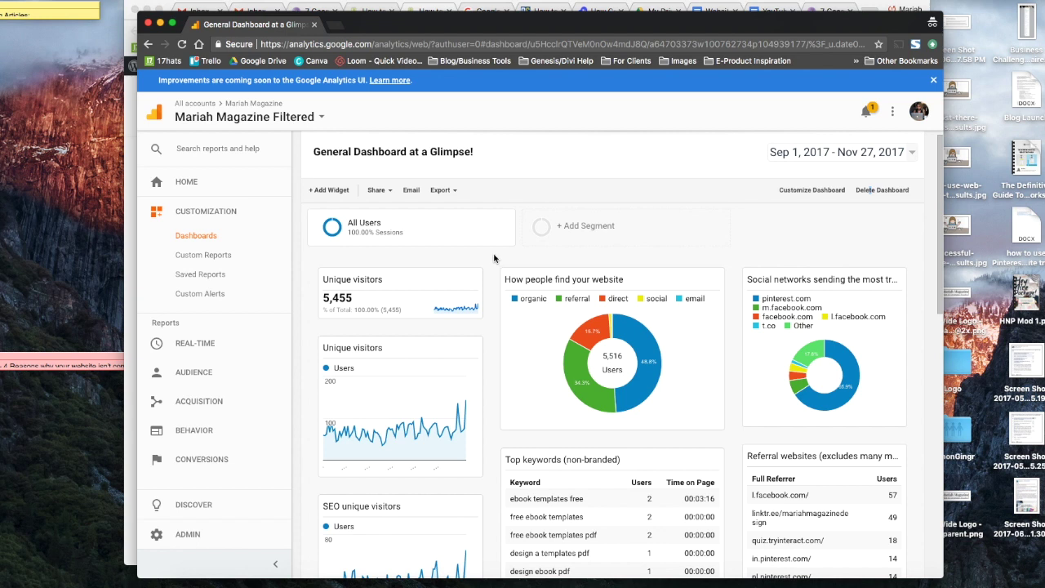
left_click(213, 237)
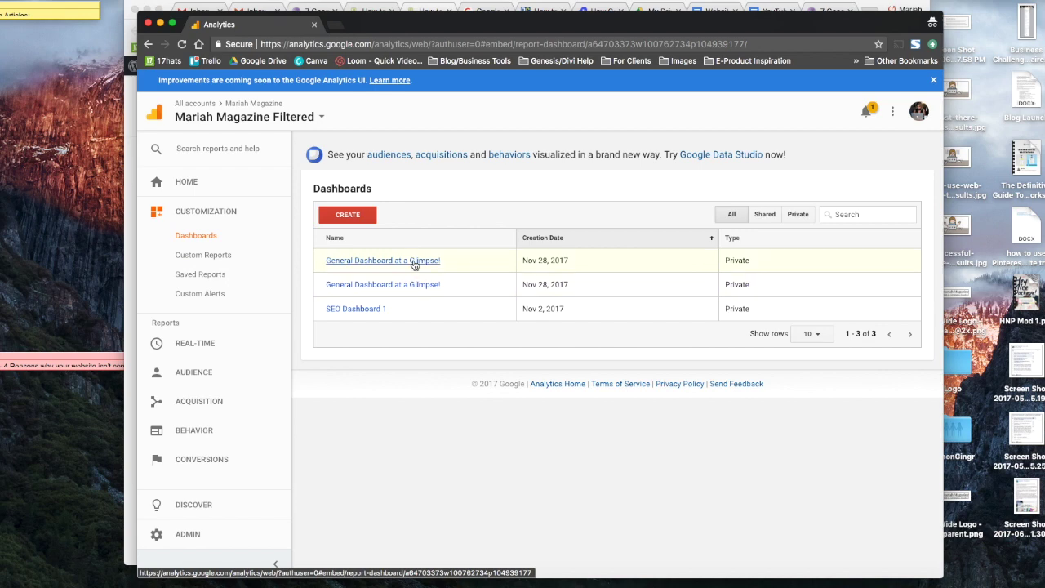
left_click(416, 260)
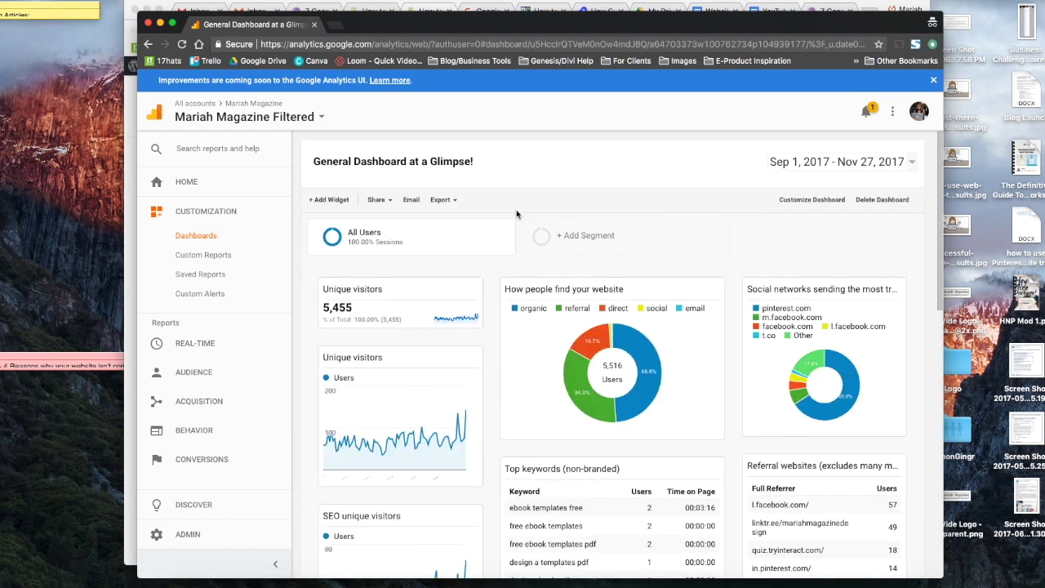
Step: Check the dashboard's export formats and view its shareable template link
left_click(452, 203)
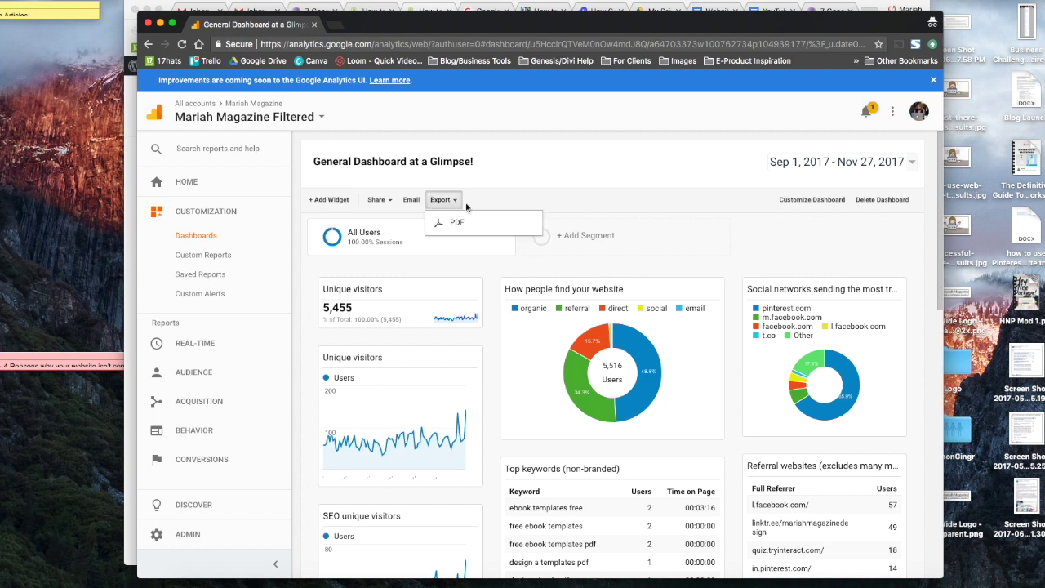
left_click(486, 199)
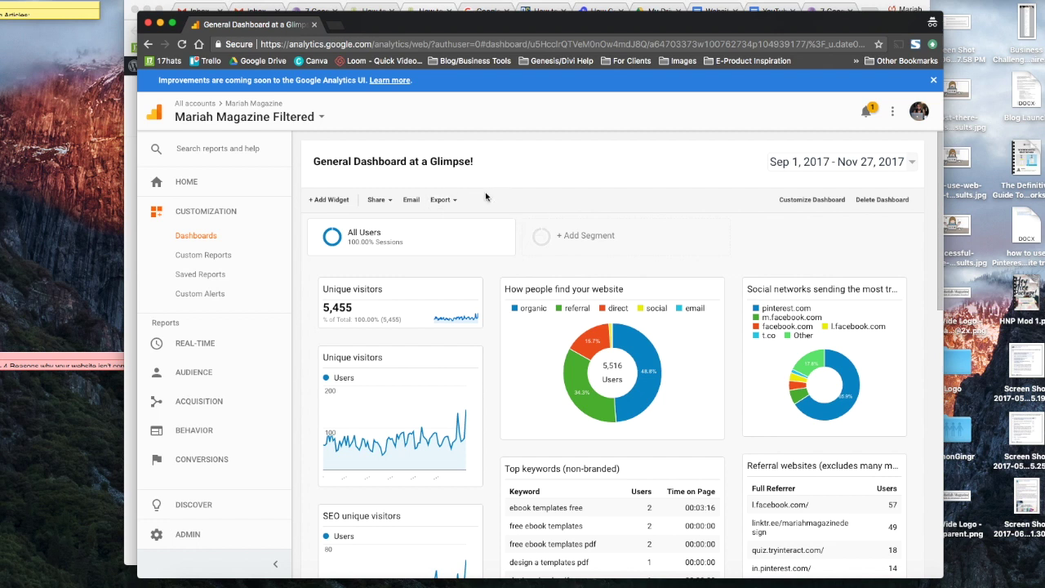
left_click(379, 200)
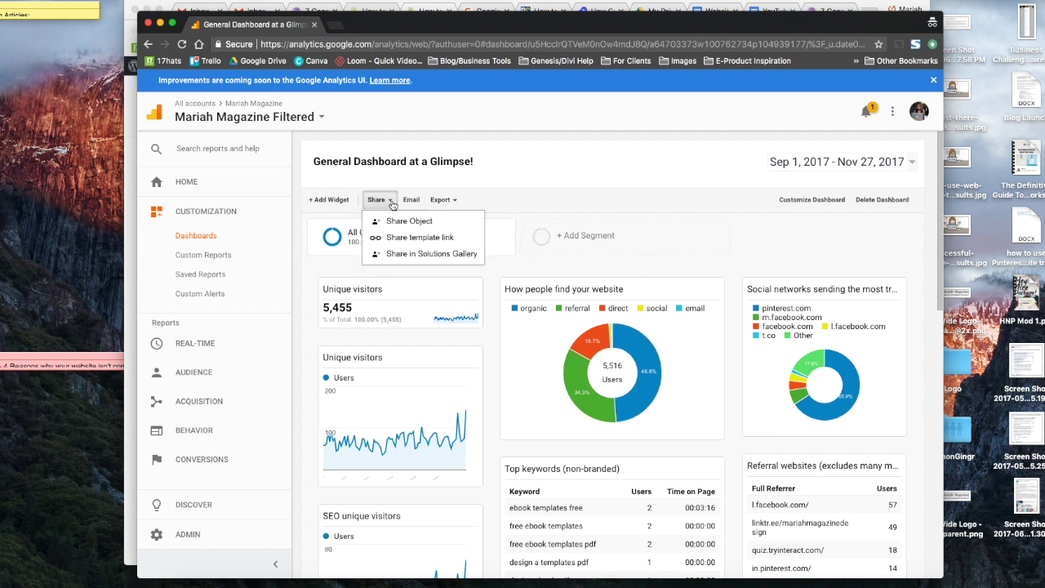
left_click(439, 242)
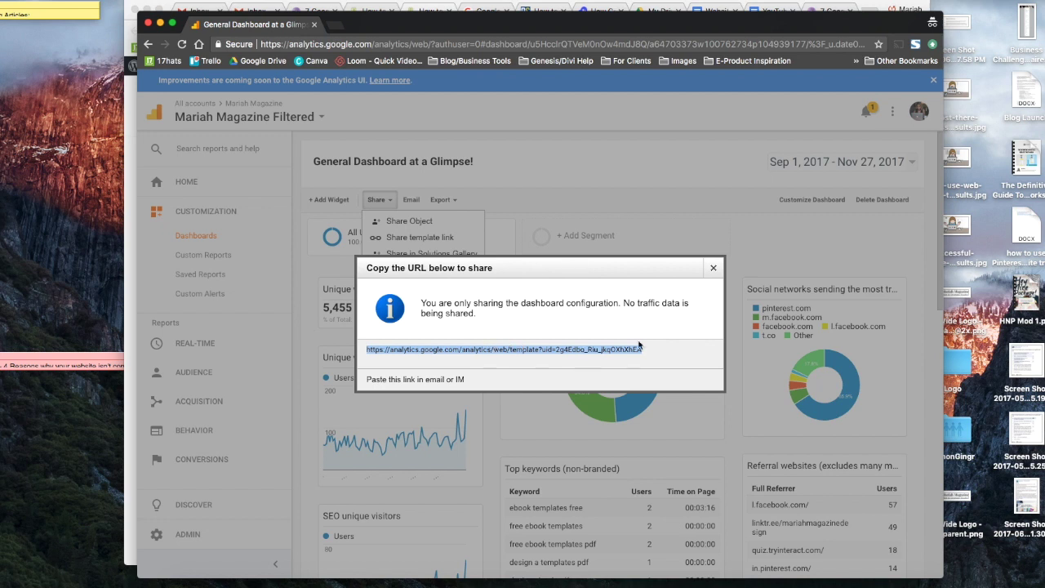
left_click(713, 268)
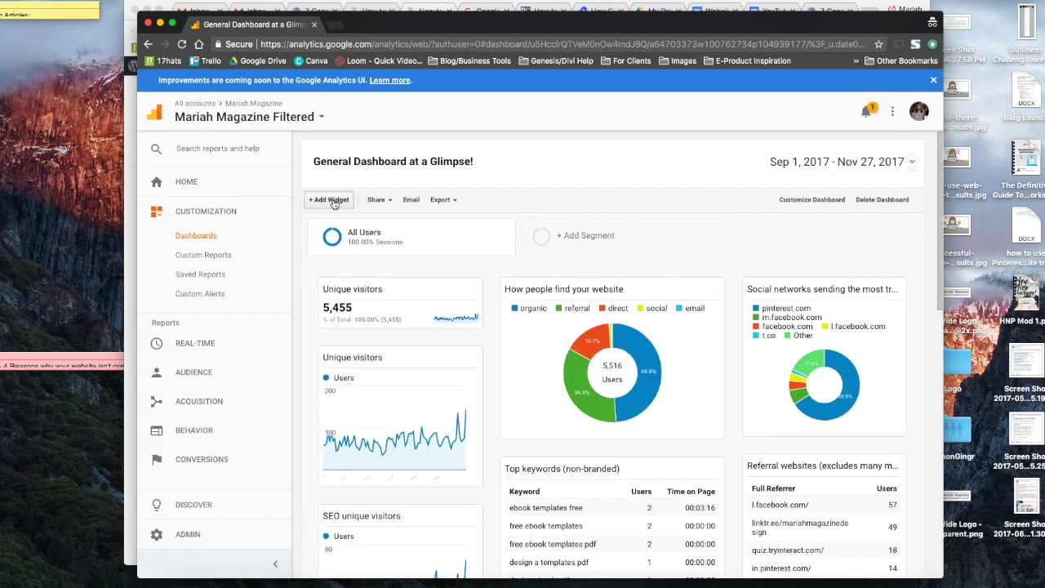
Step: Look through the widget types and available metrics for a new dashboard widget, and cancel without saving it
left_click(334, 204)
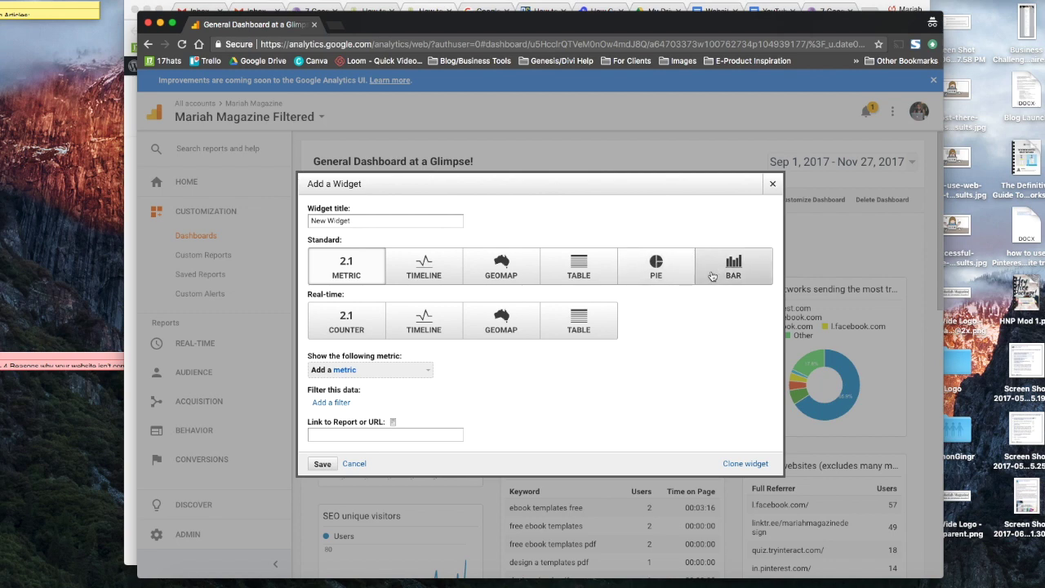
left_click(425, 373)
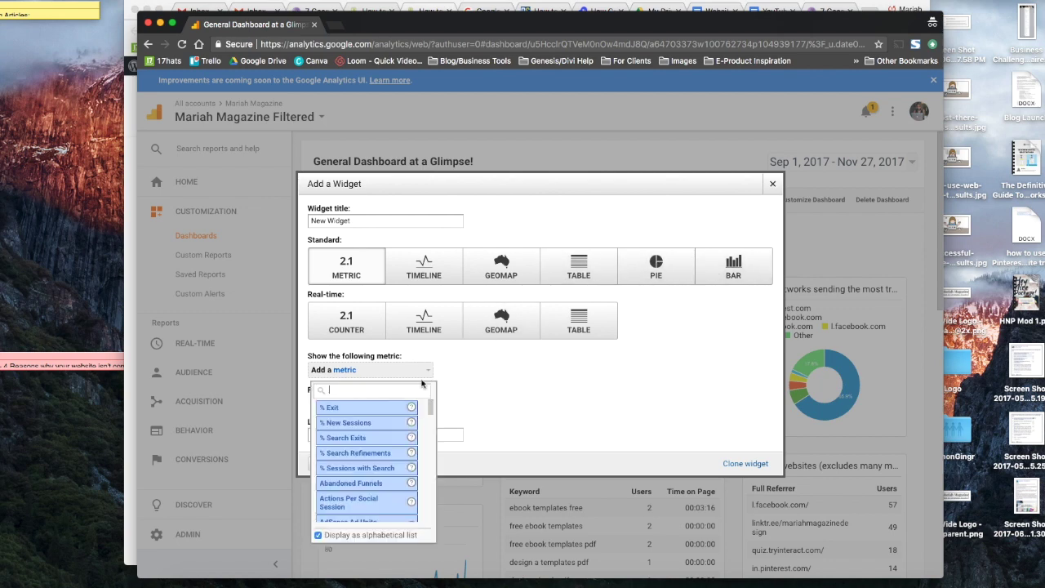
scroll(403, 437, "down", 3)
scroll(403, 437, "down", 3)
left_click(486, 393)
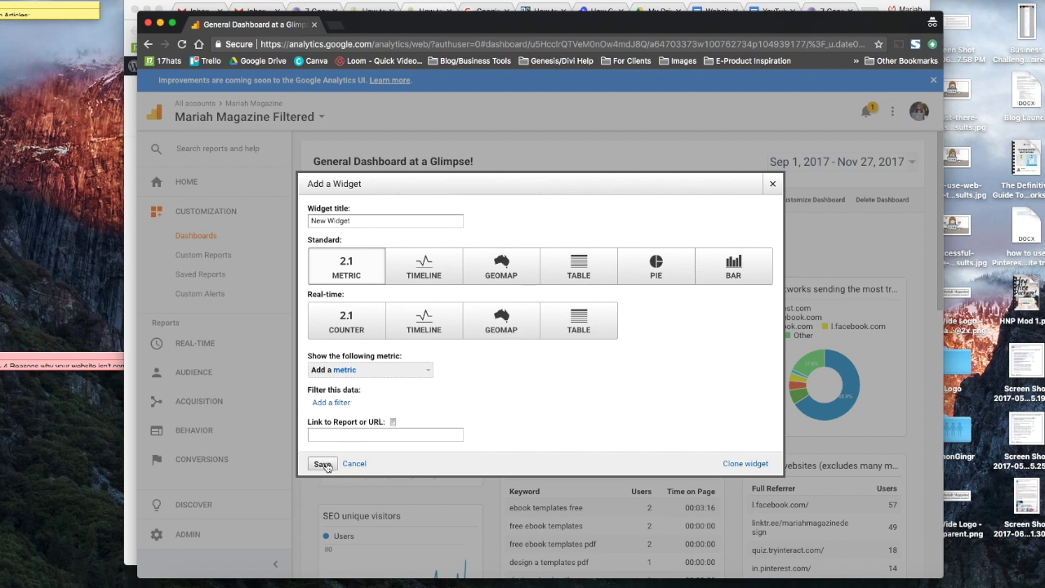
left_click(354, 463)
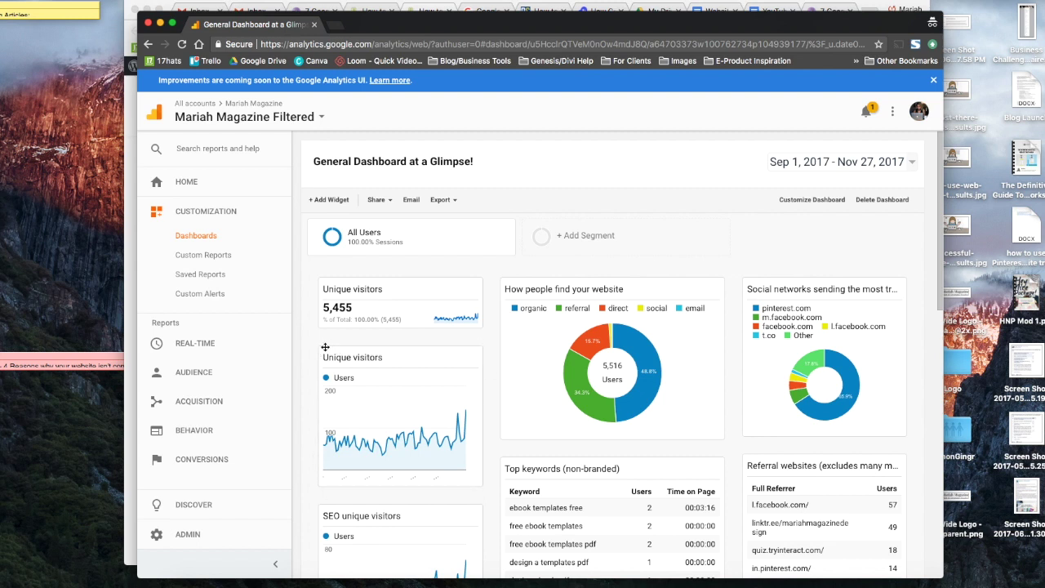
Step: Add the Bounced Sessions segment alongside All Users and apply it to the dashboard
left_click(443, 238)
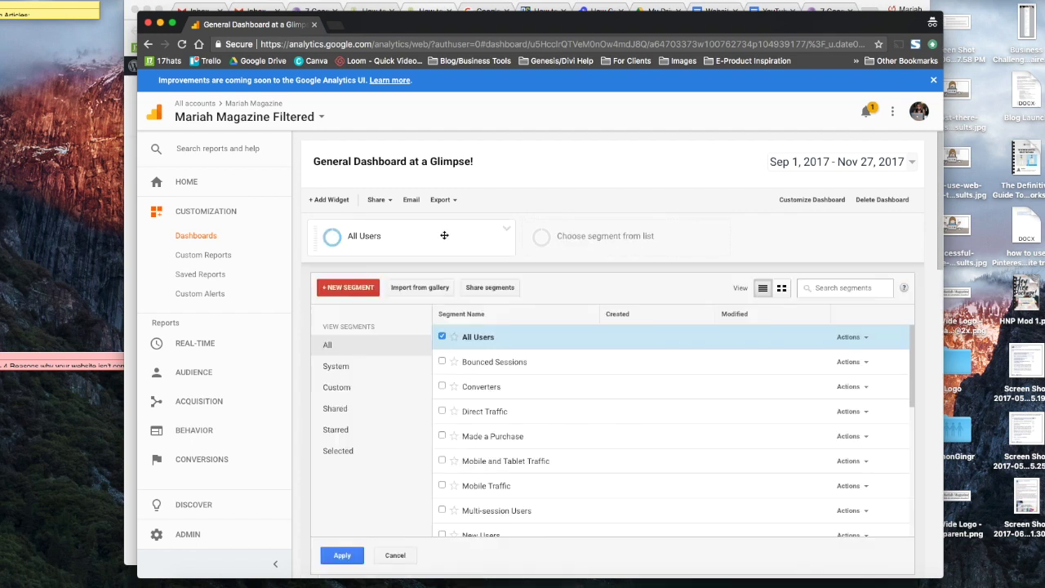
left_click(442, 362)
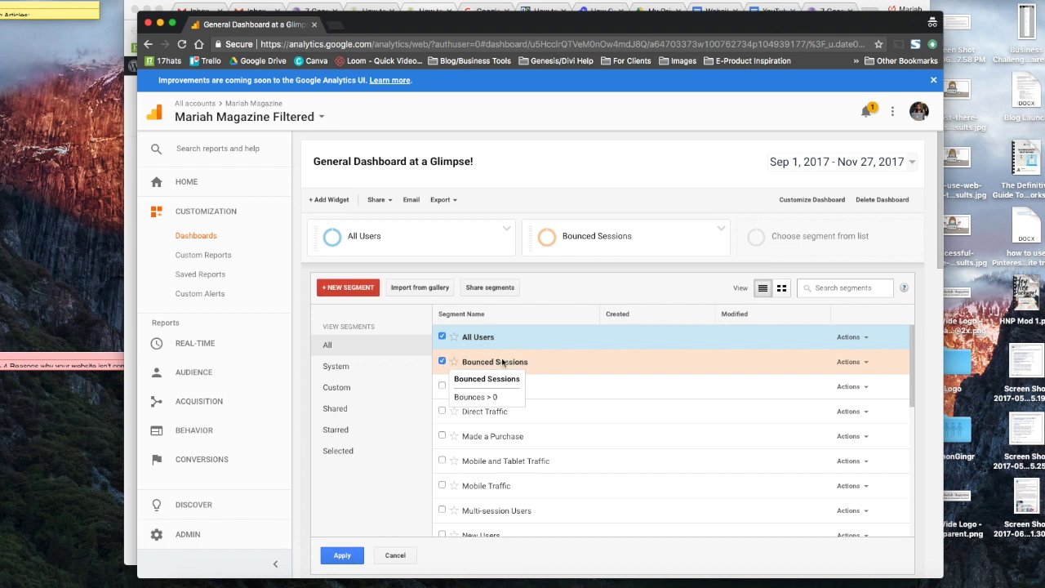
left_click(347, 556)
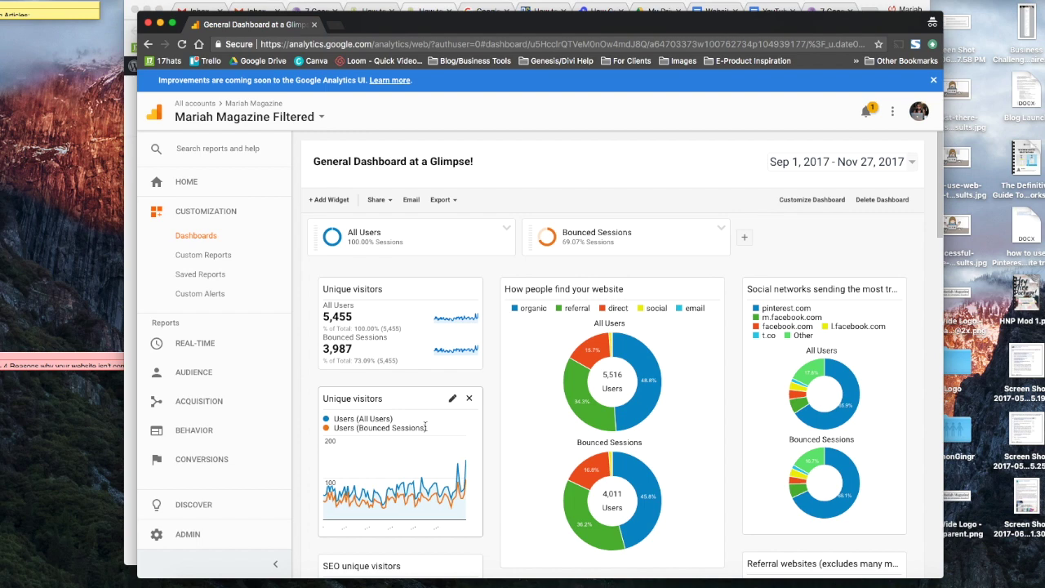
Step: Compare Bounced Sessions with All Users across the dashboard widgets, and remove the Bounced Sessions segment
scroll(482, 378, "down", 5)
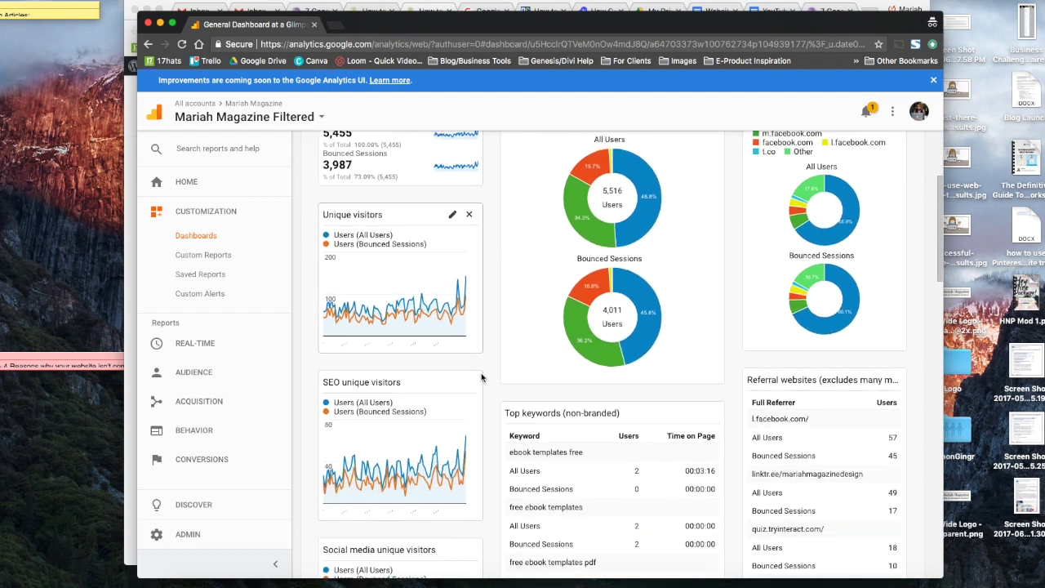
scroll(482, 377, "down", 6)
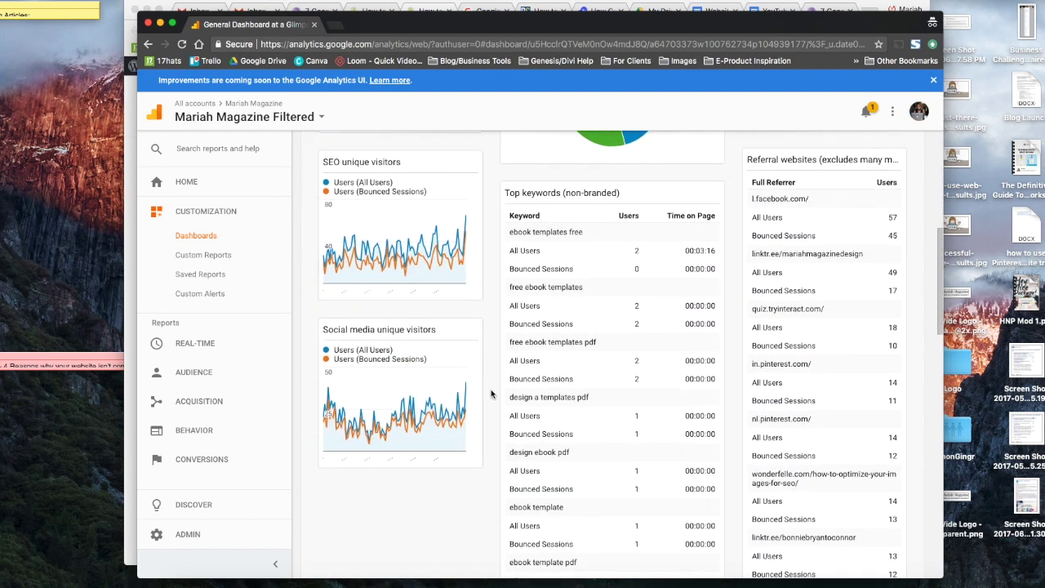
scroll(491, 394, "up", 11)
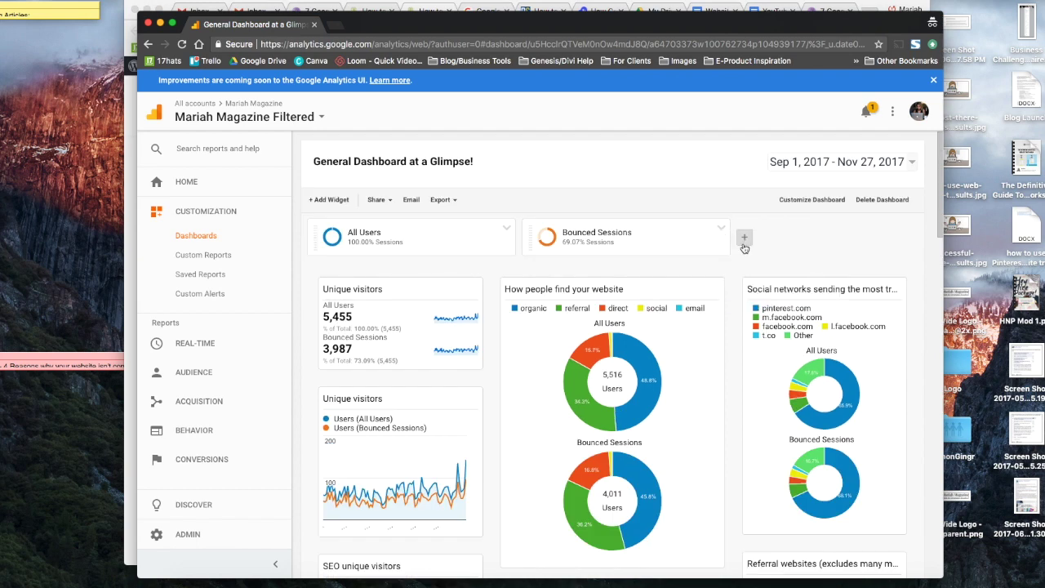
left_click(722, 228)
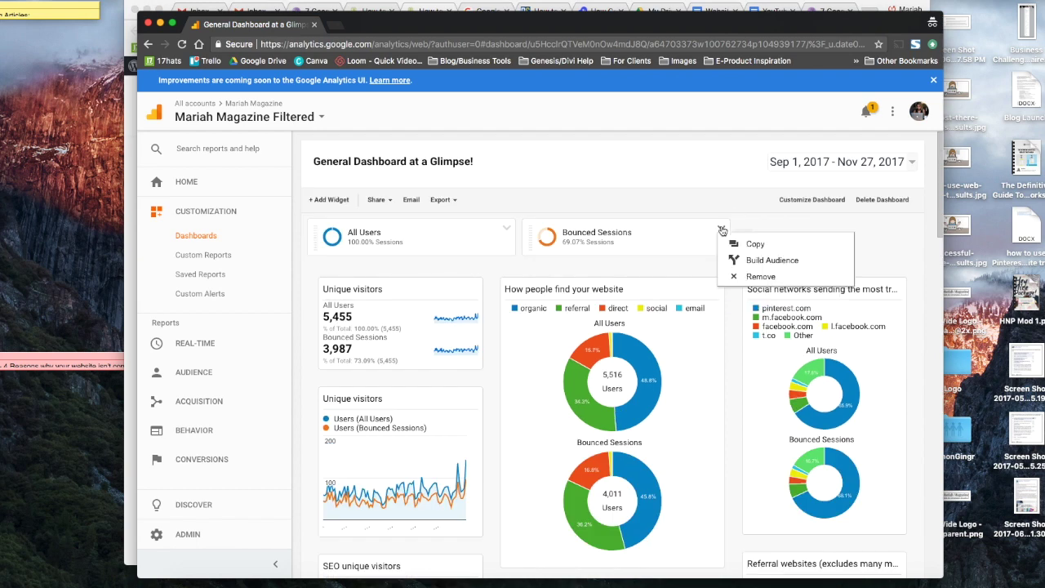
left_click(746, 278)
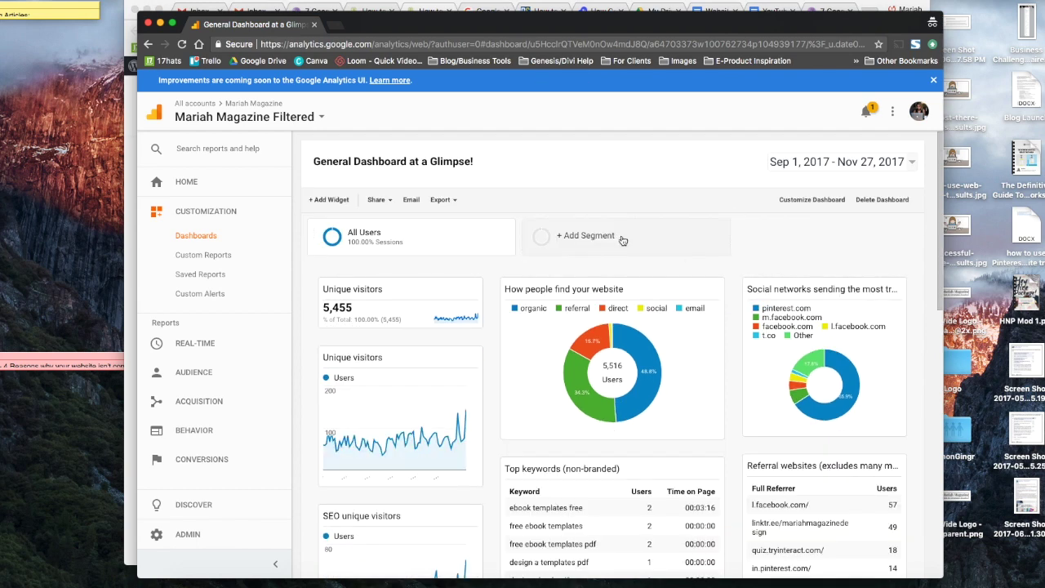